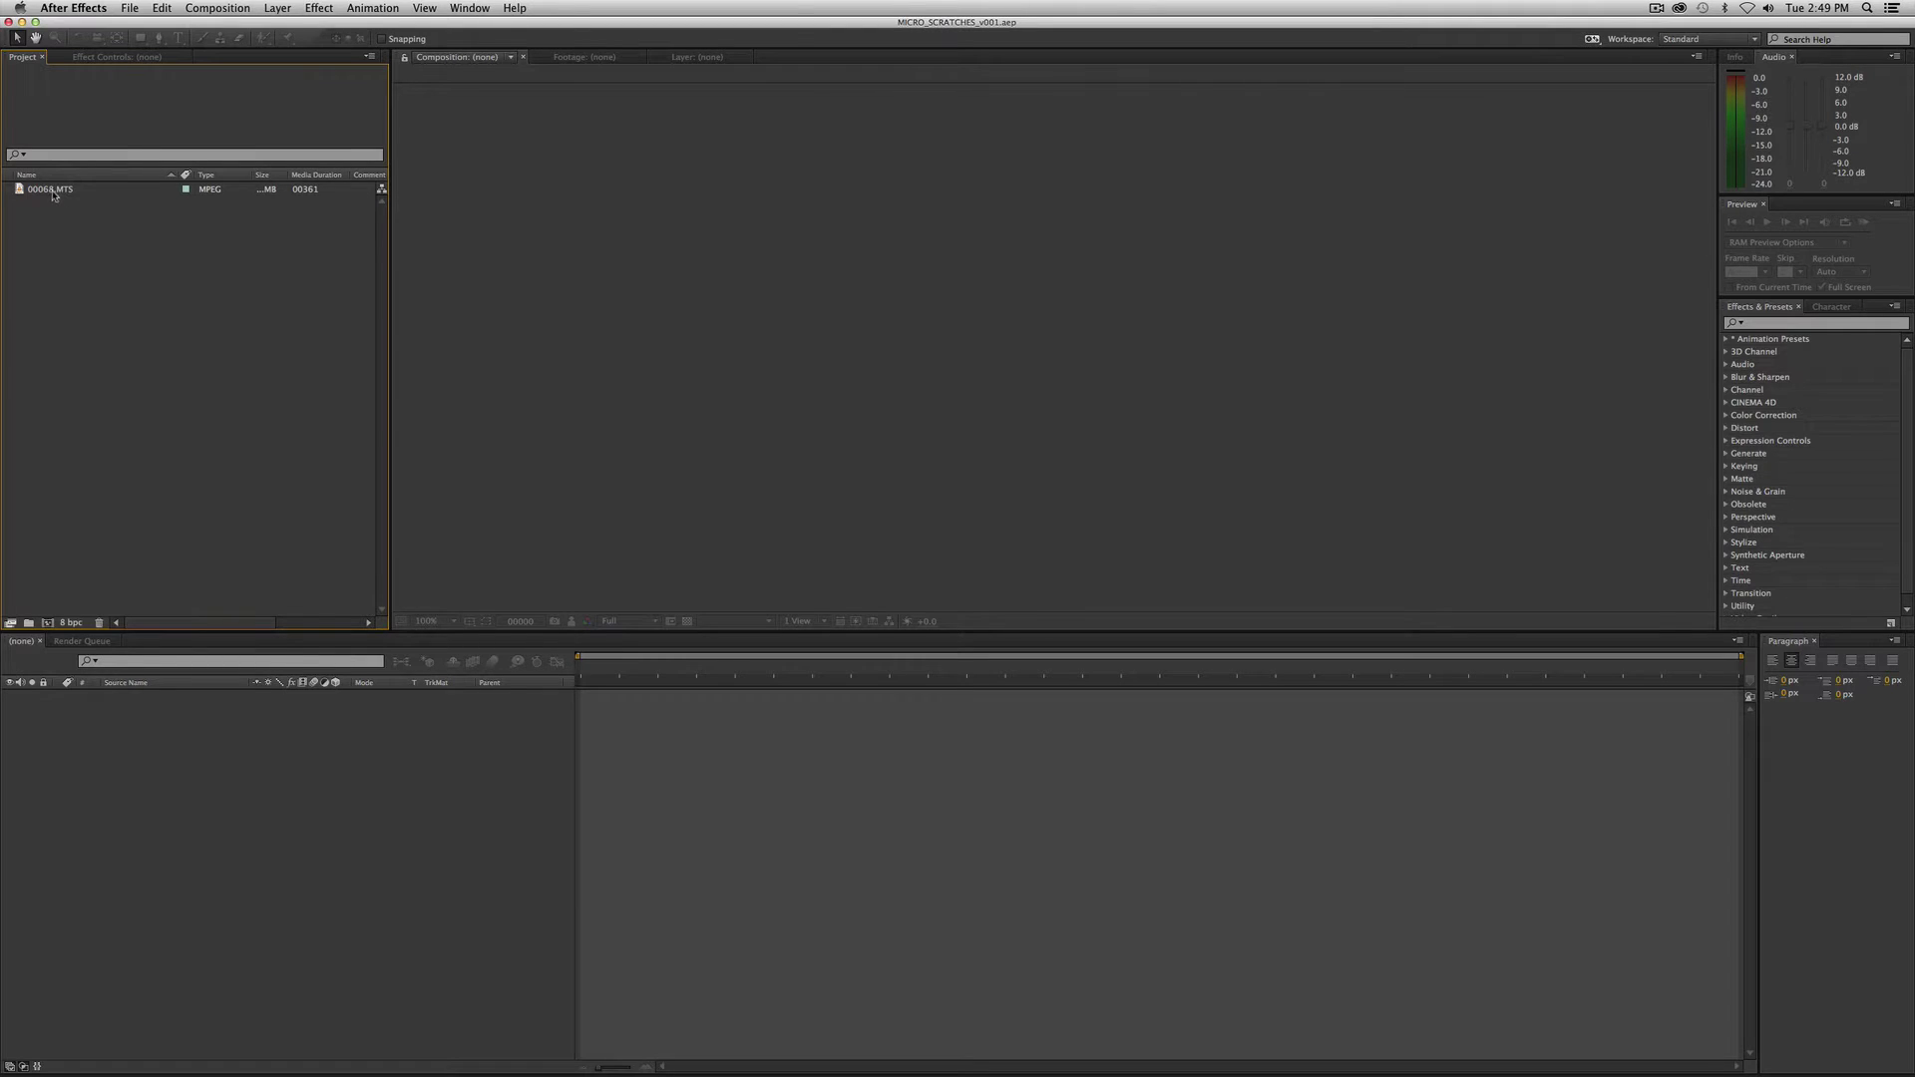
- Build comp 00068 from 00068.MTS, mute the footage audio, and enlarge the viewer
drag(52, 190, 663, 734)
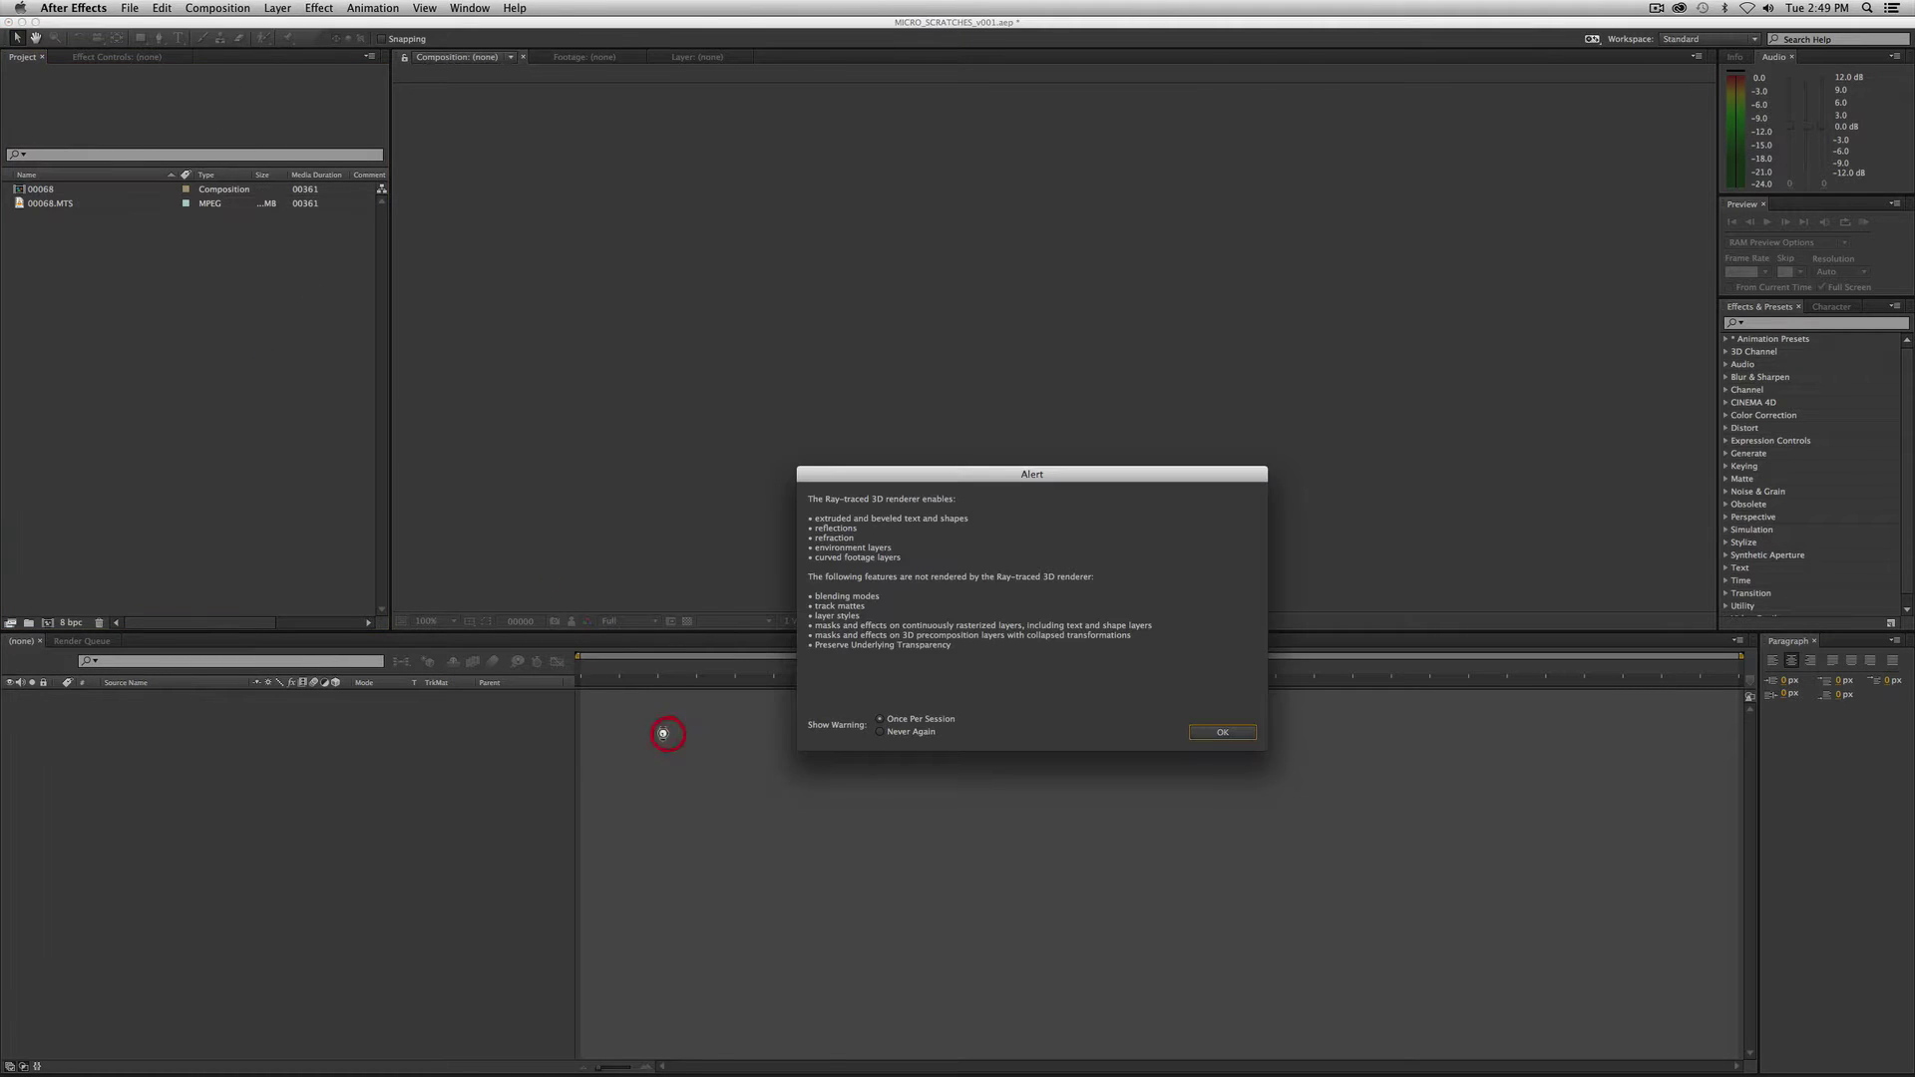
click(1237, 736)
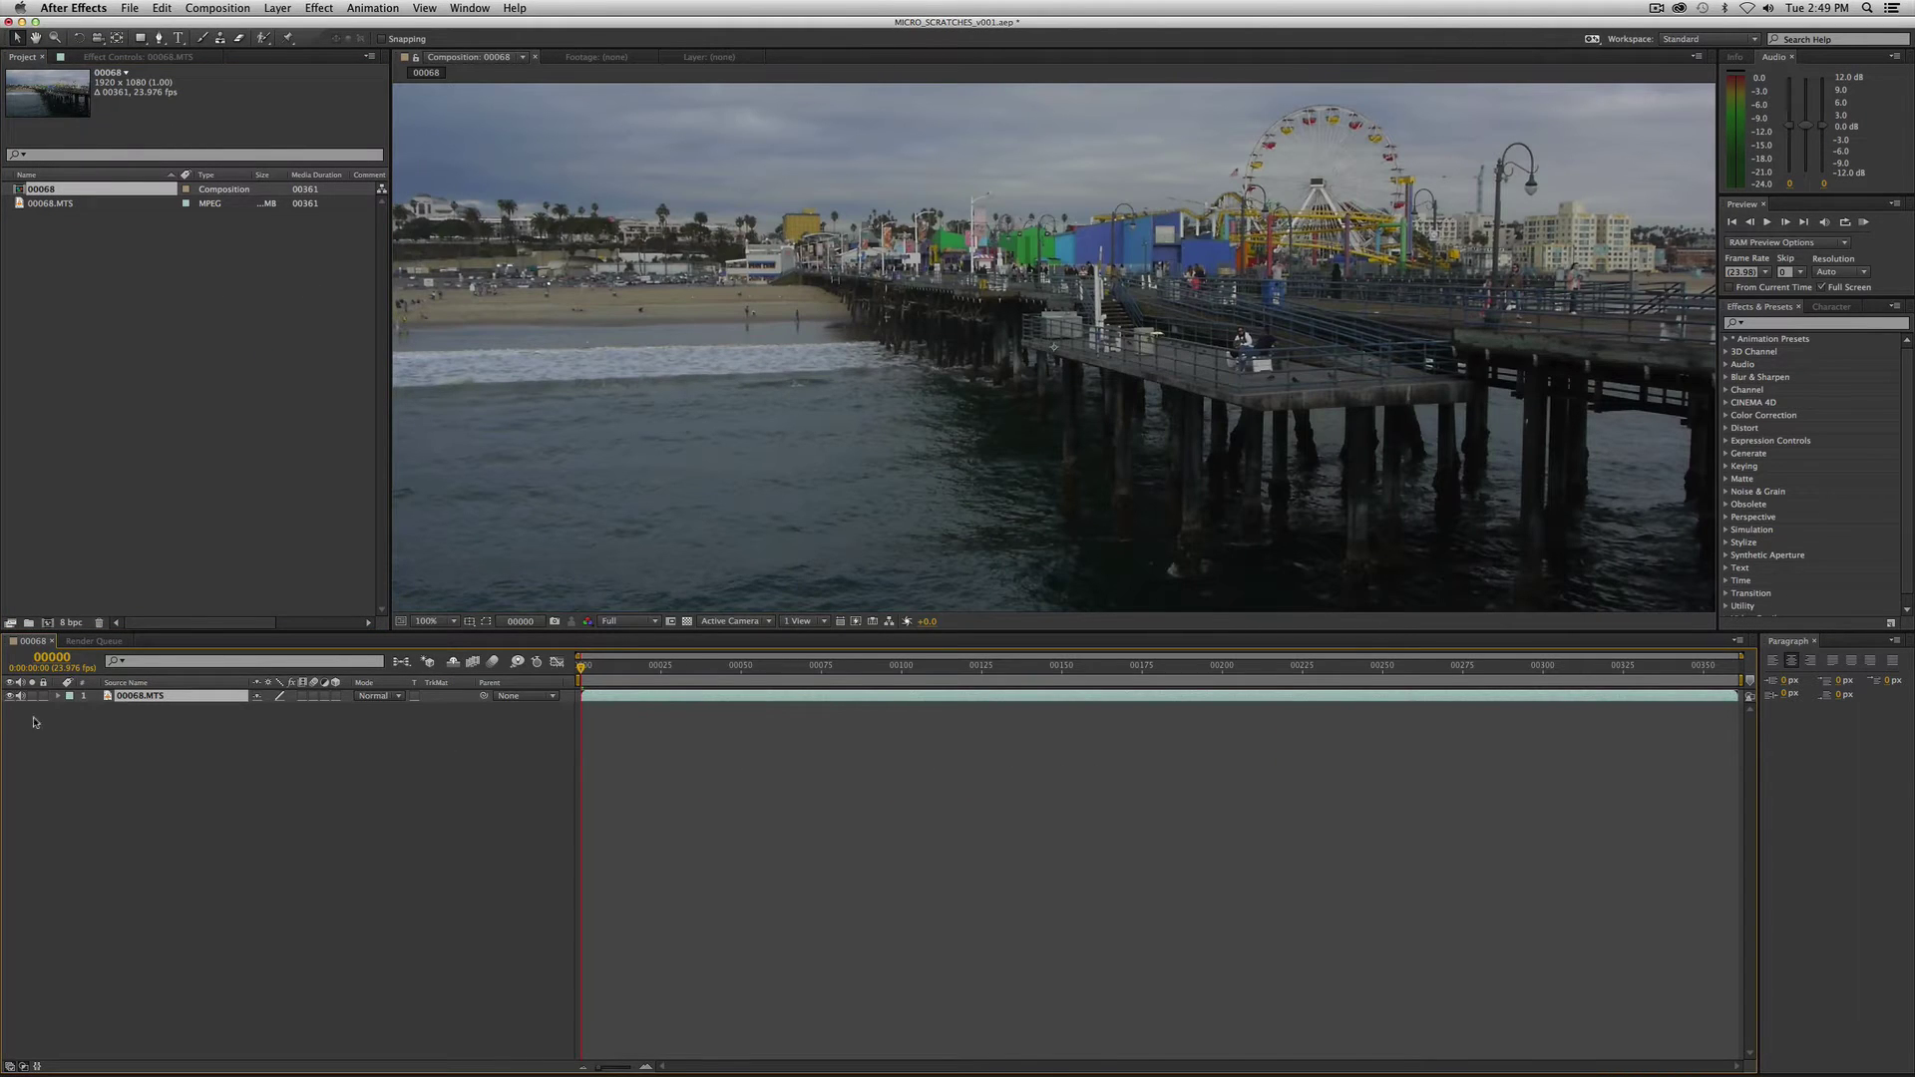
click(20, 695)
drag(310, 631, 310, 674)
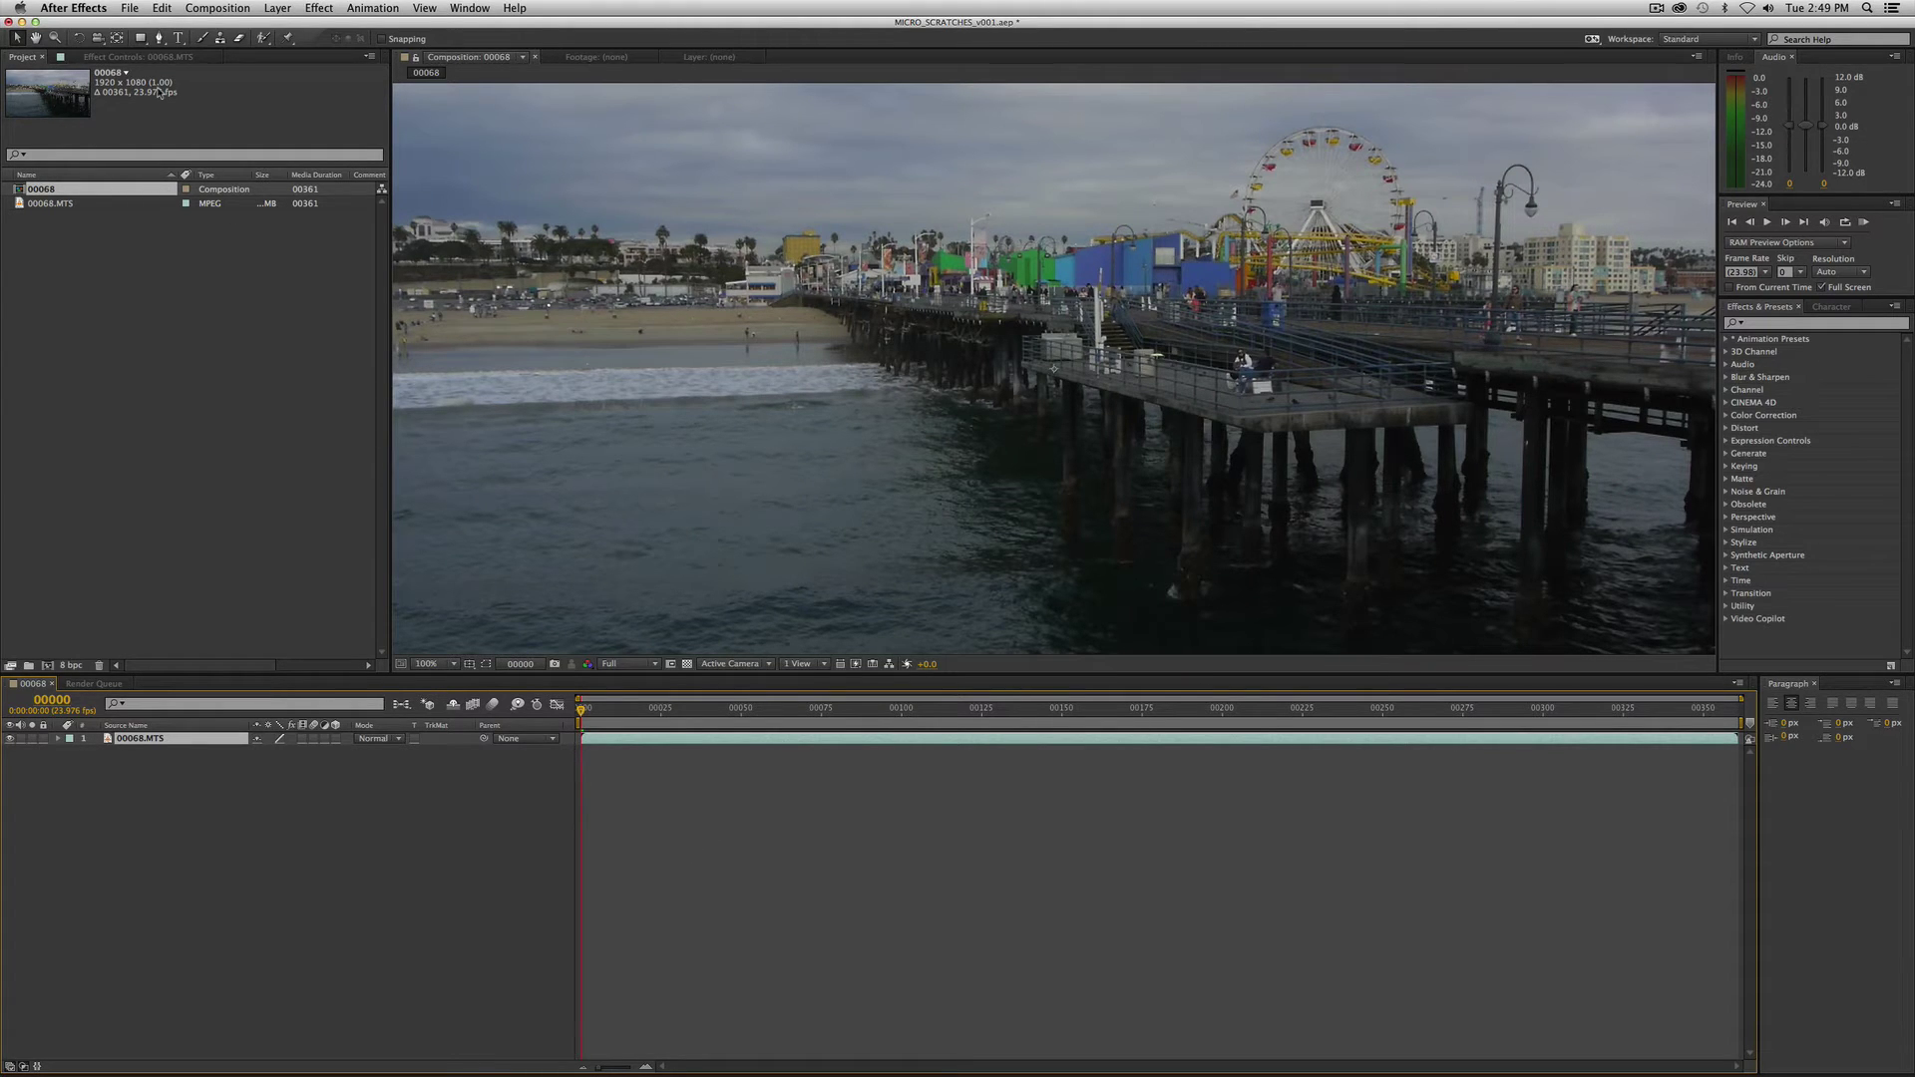
click(199, 814)
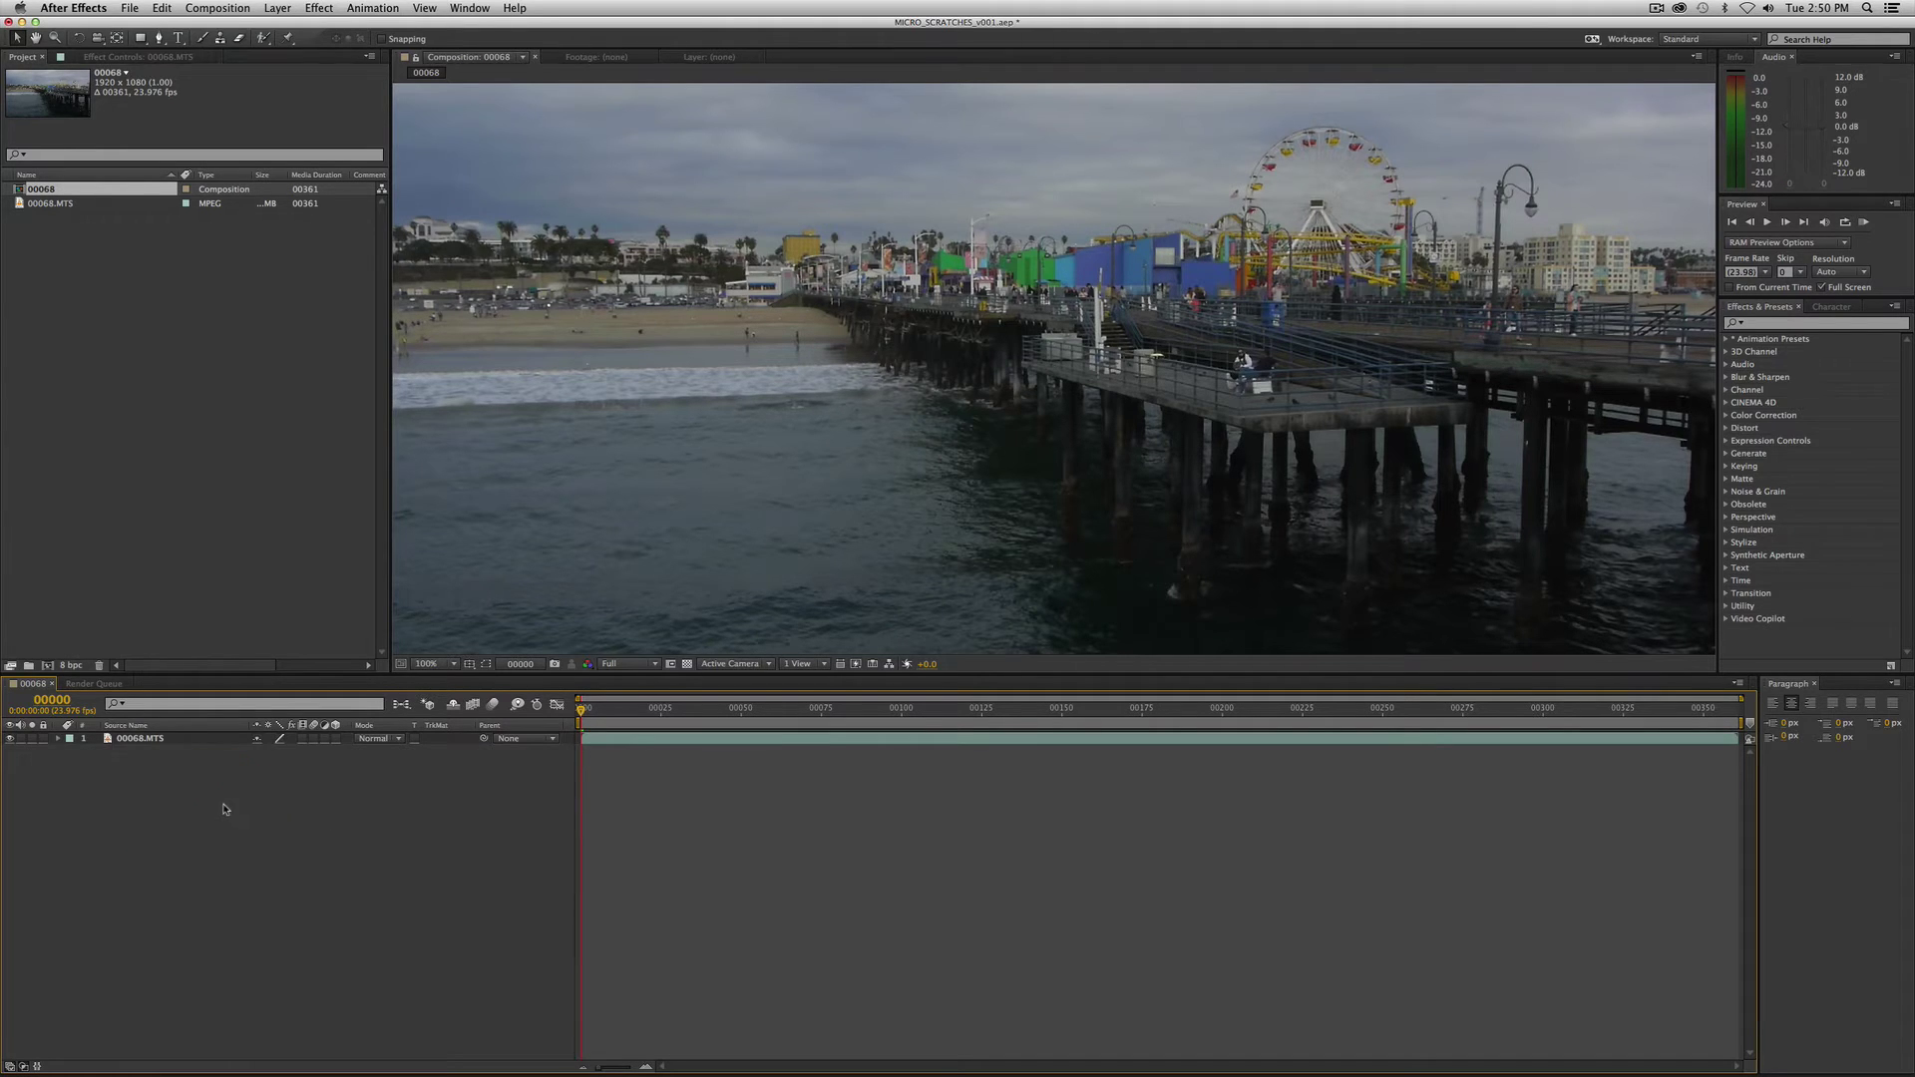
- Create a comp-size black solid layer above the pier footage
click(210, 801)
right_click(211, 795)
mouse_move(239, 806)
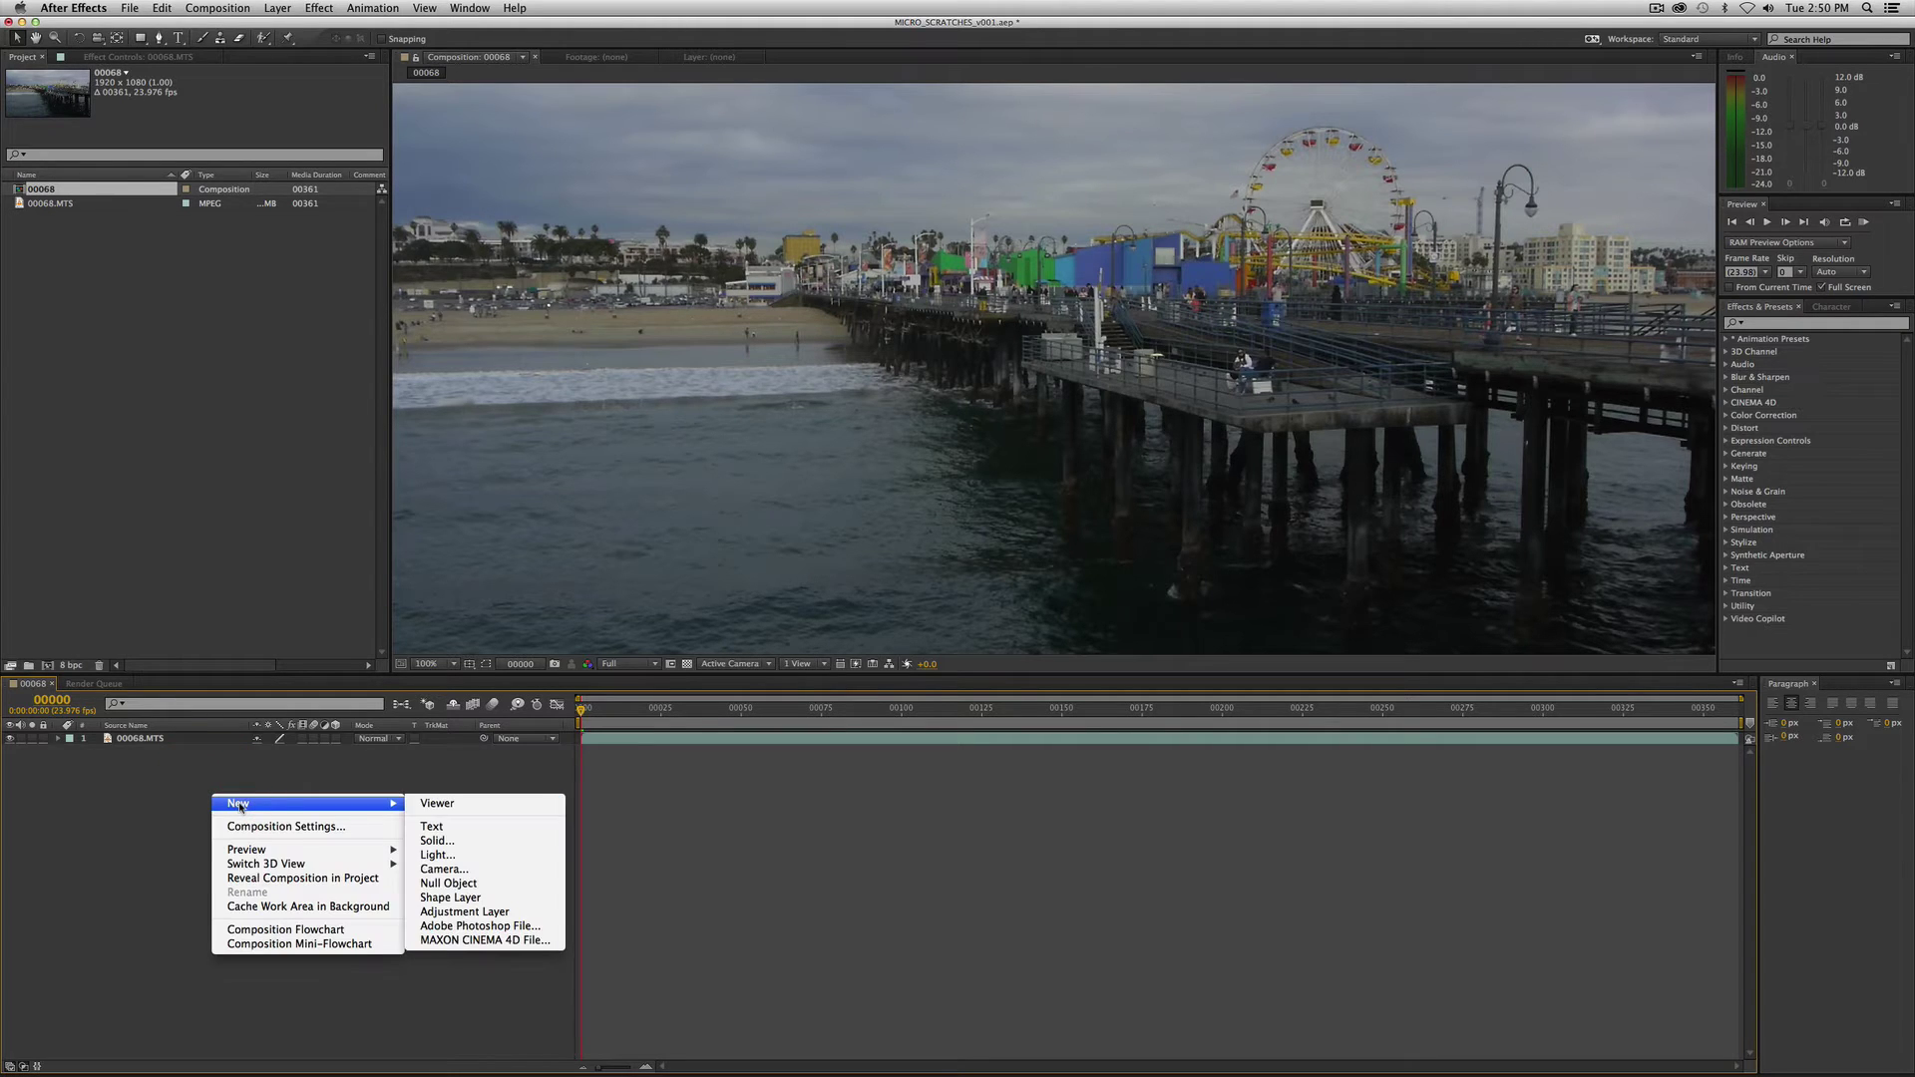
click(461, 840)
click(954, 594)
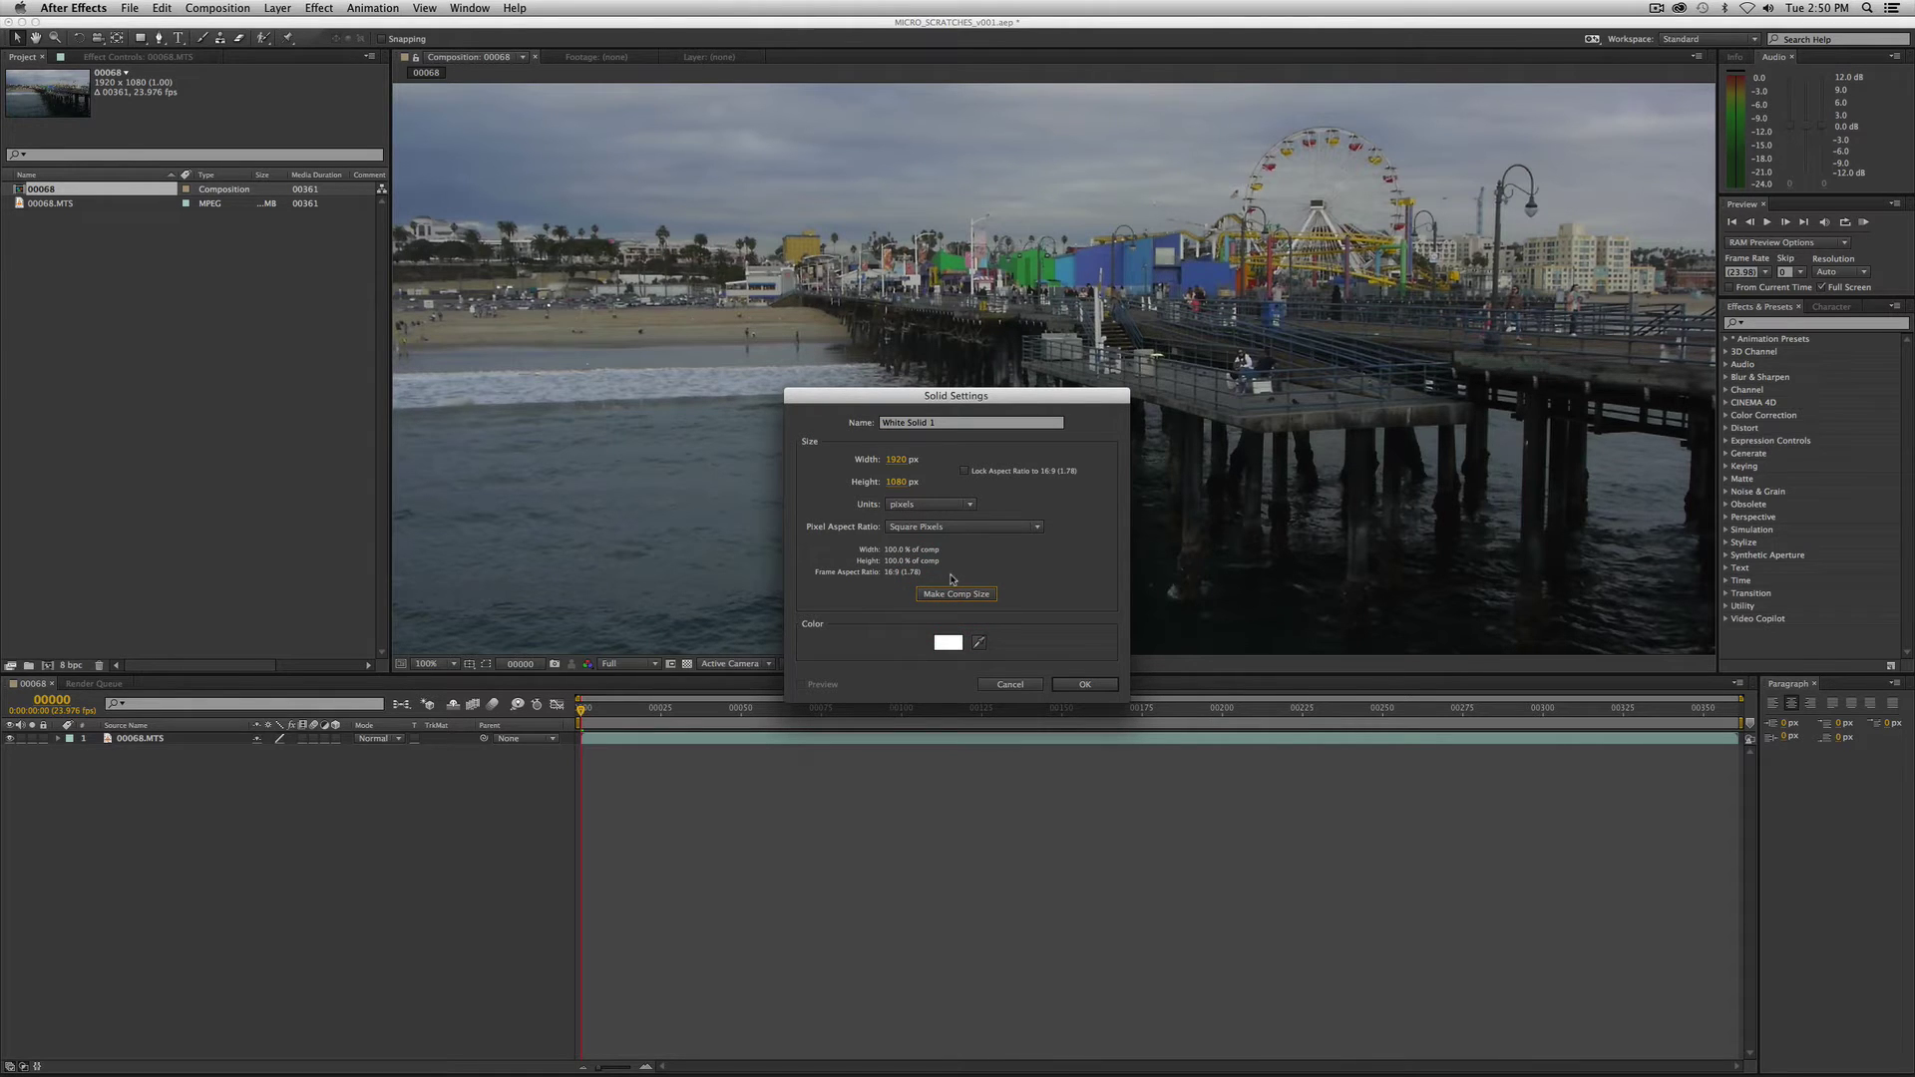
click(950, 644)
drag(898, 634, 697, 771)
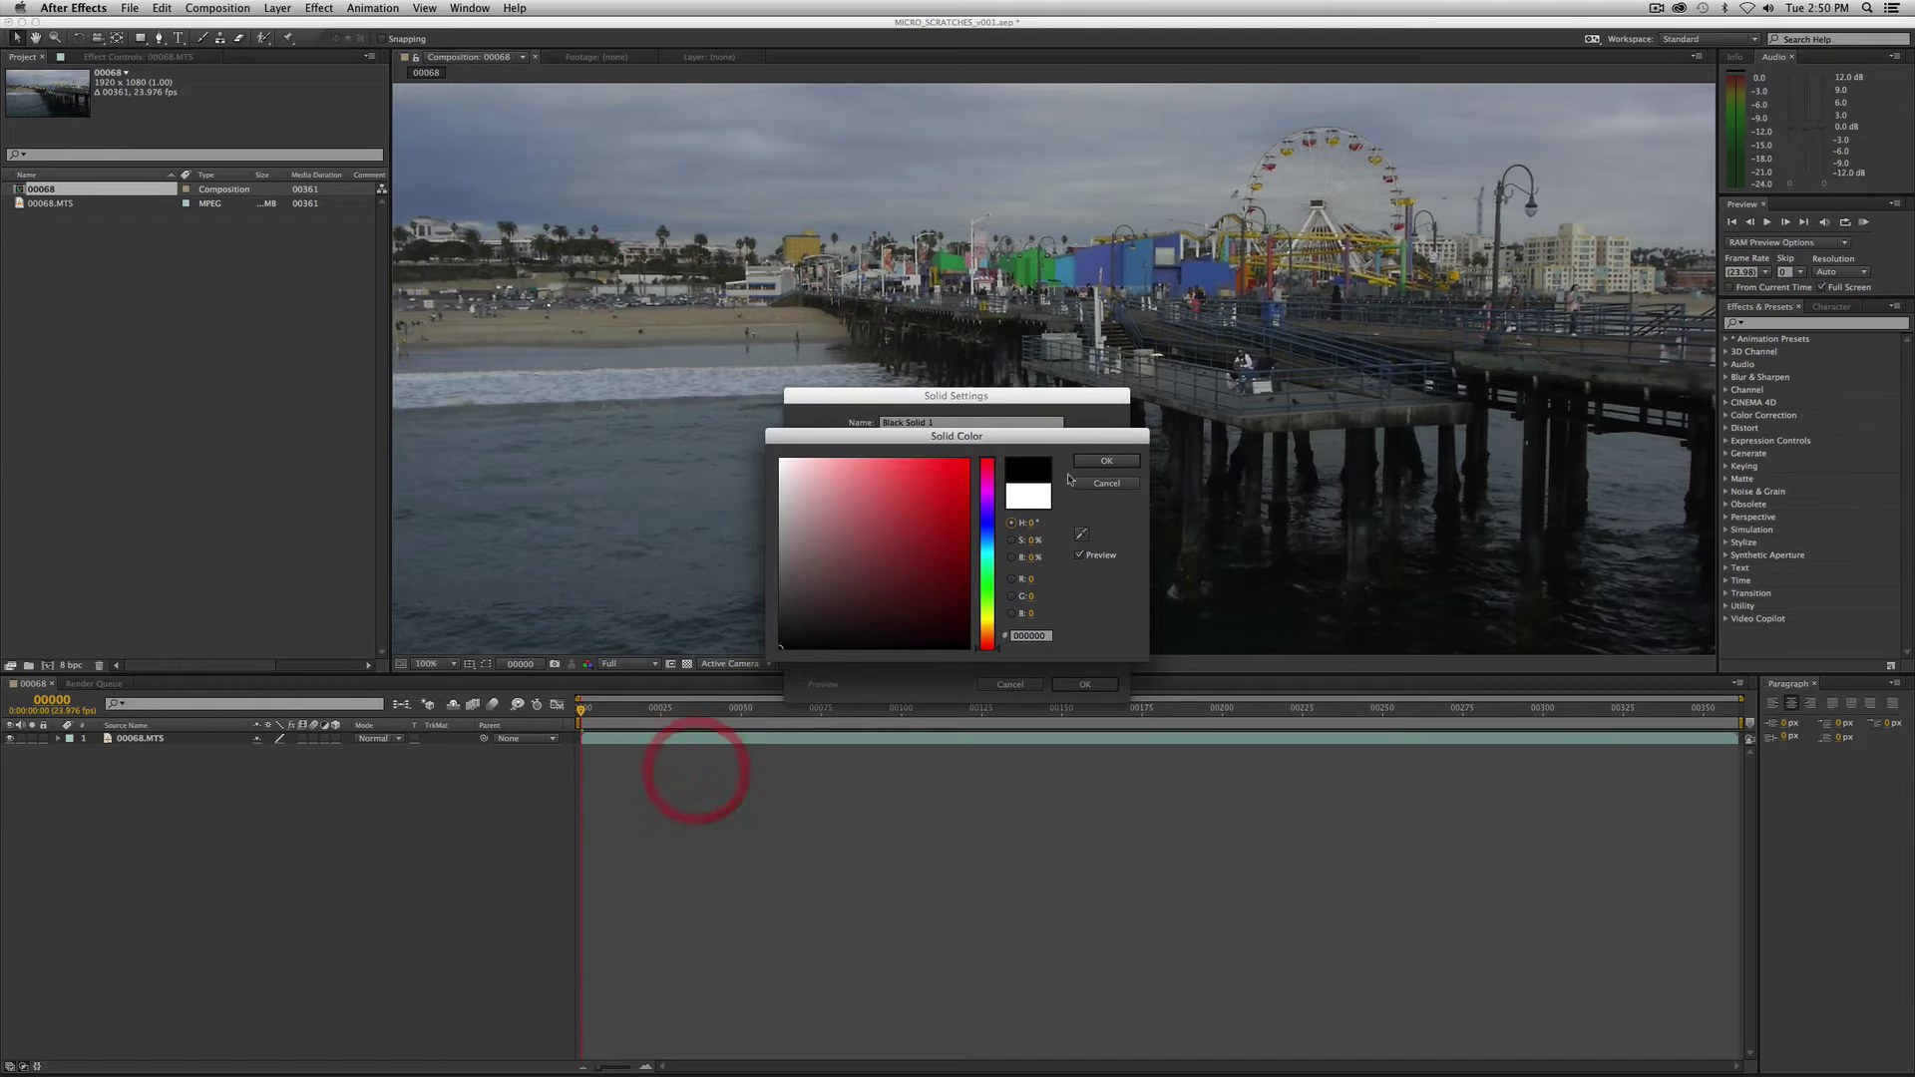
click(1100, 464)
click(1081, 684)
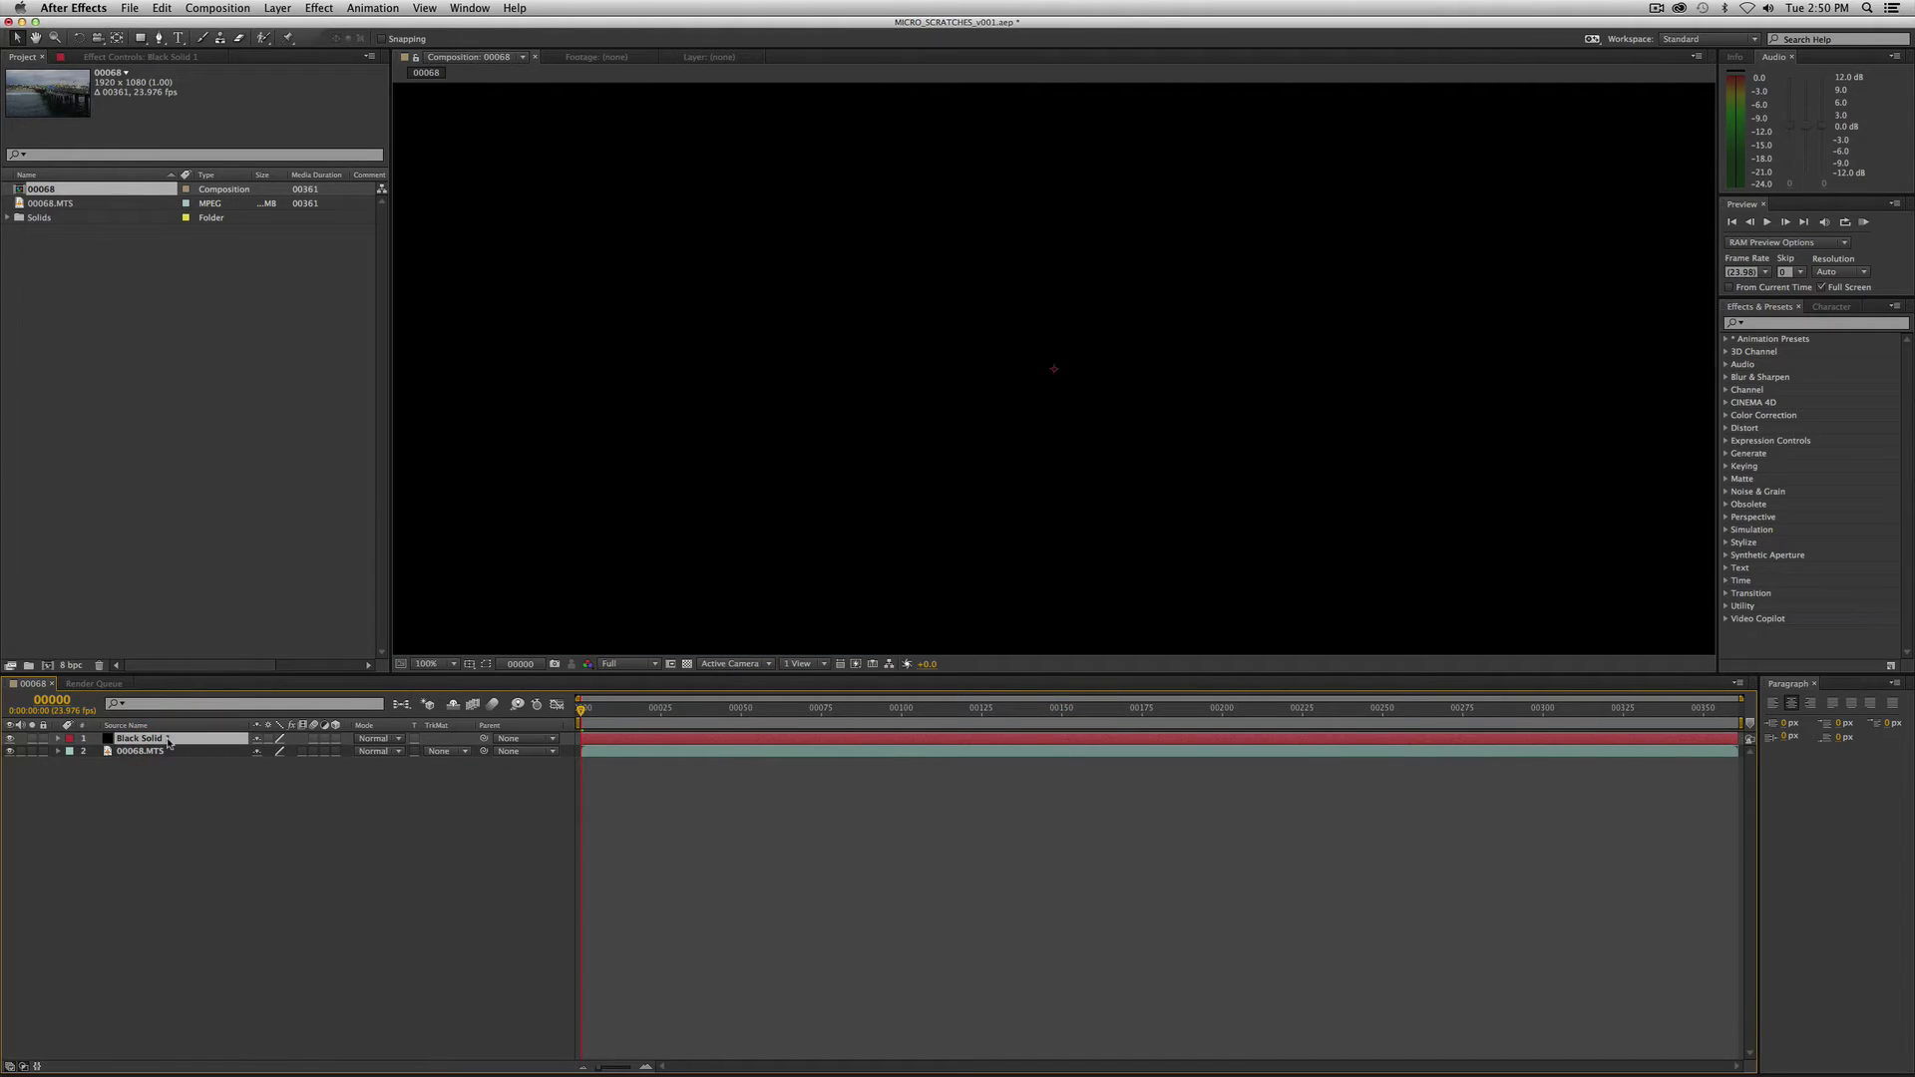
- Rename the black solid to 'Micro Scratches'
key(Return)
text(Micro)
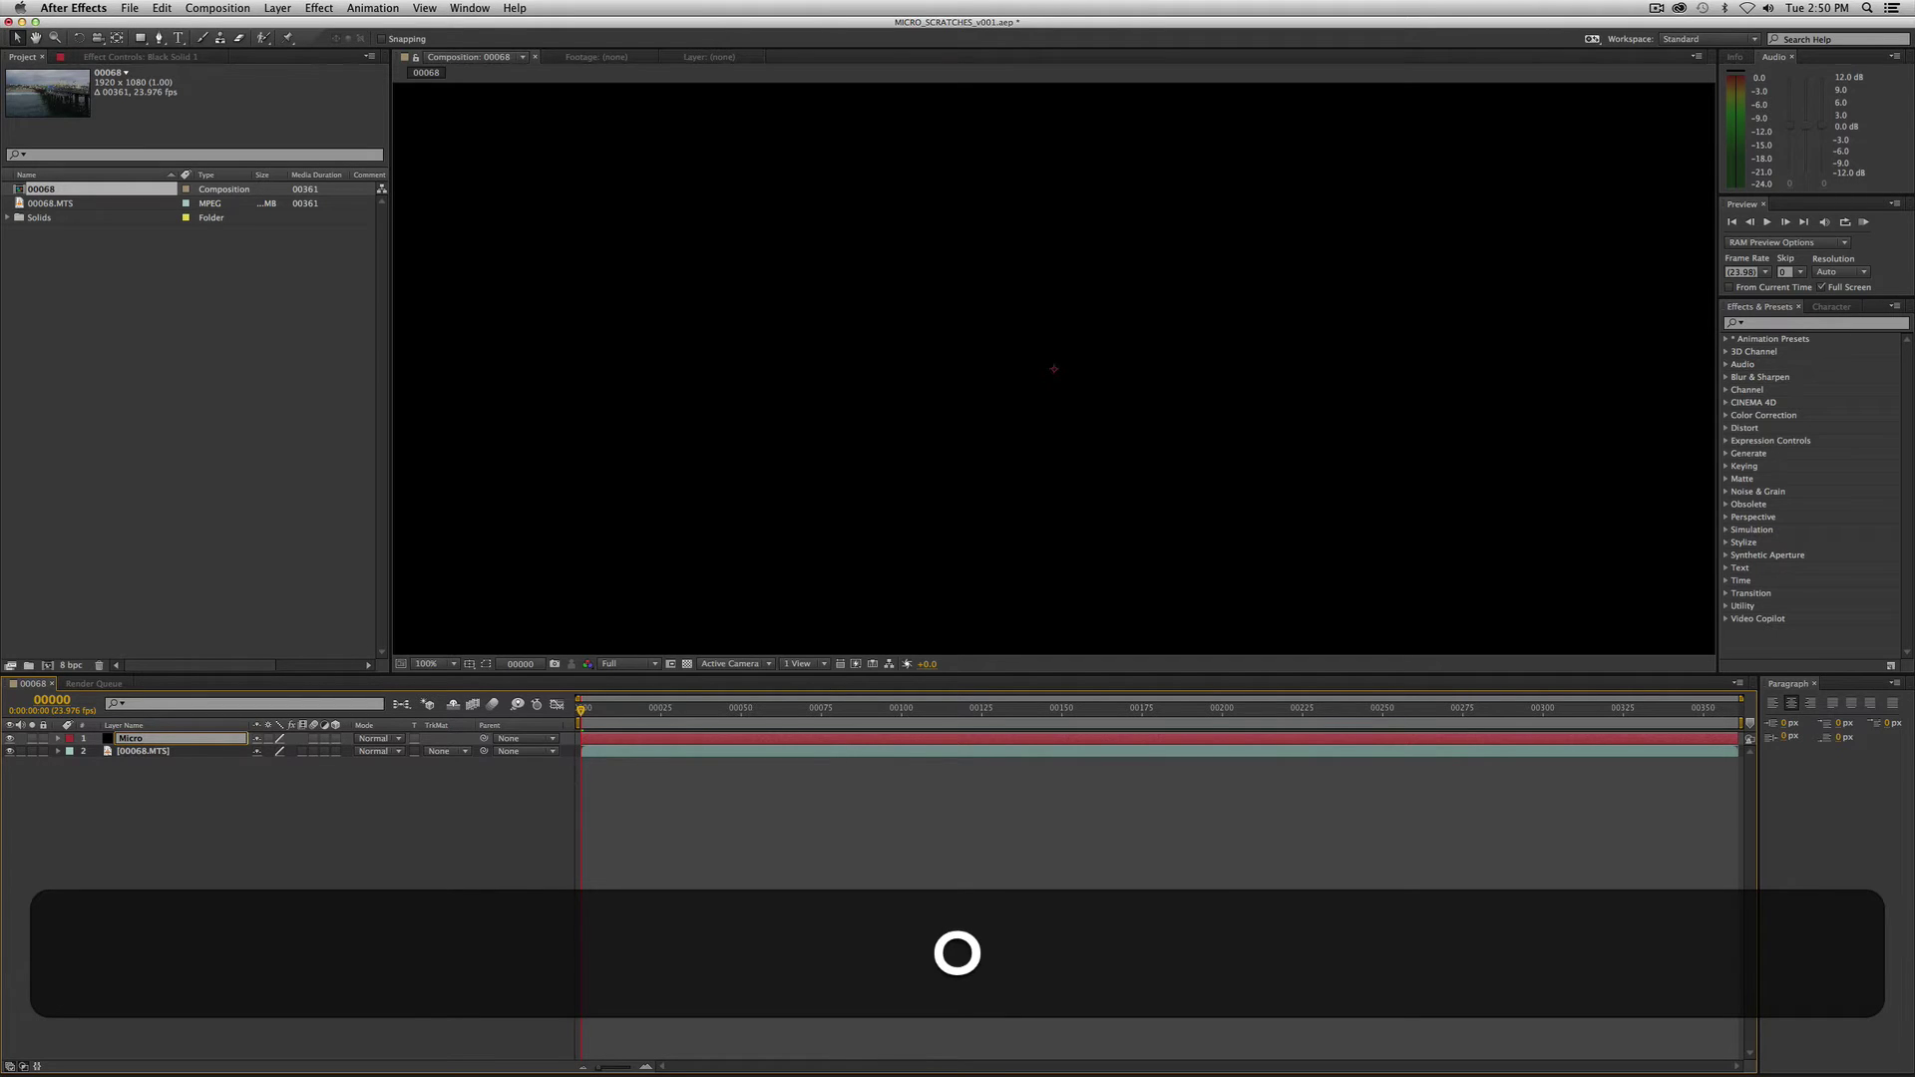
text( Scratches)
key(Return)
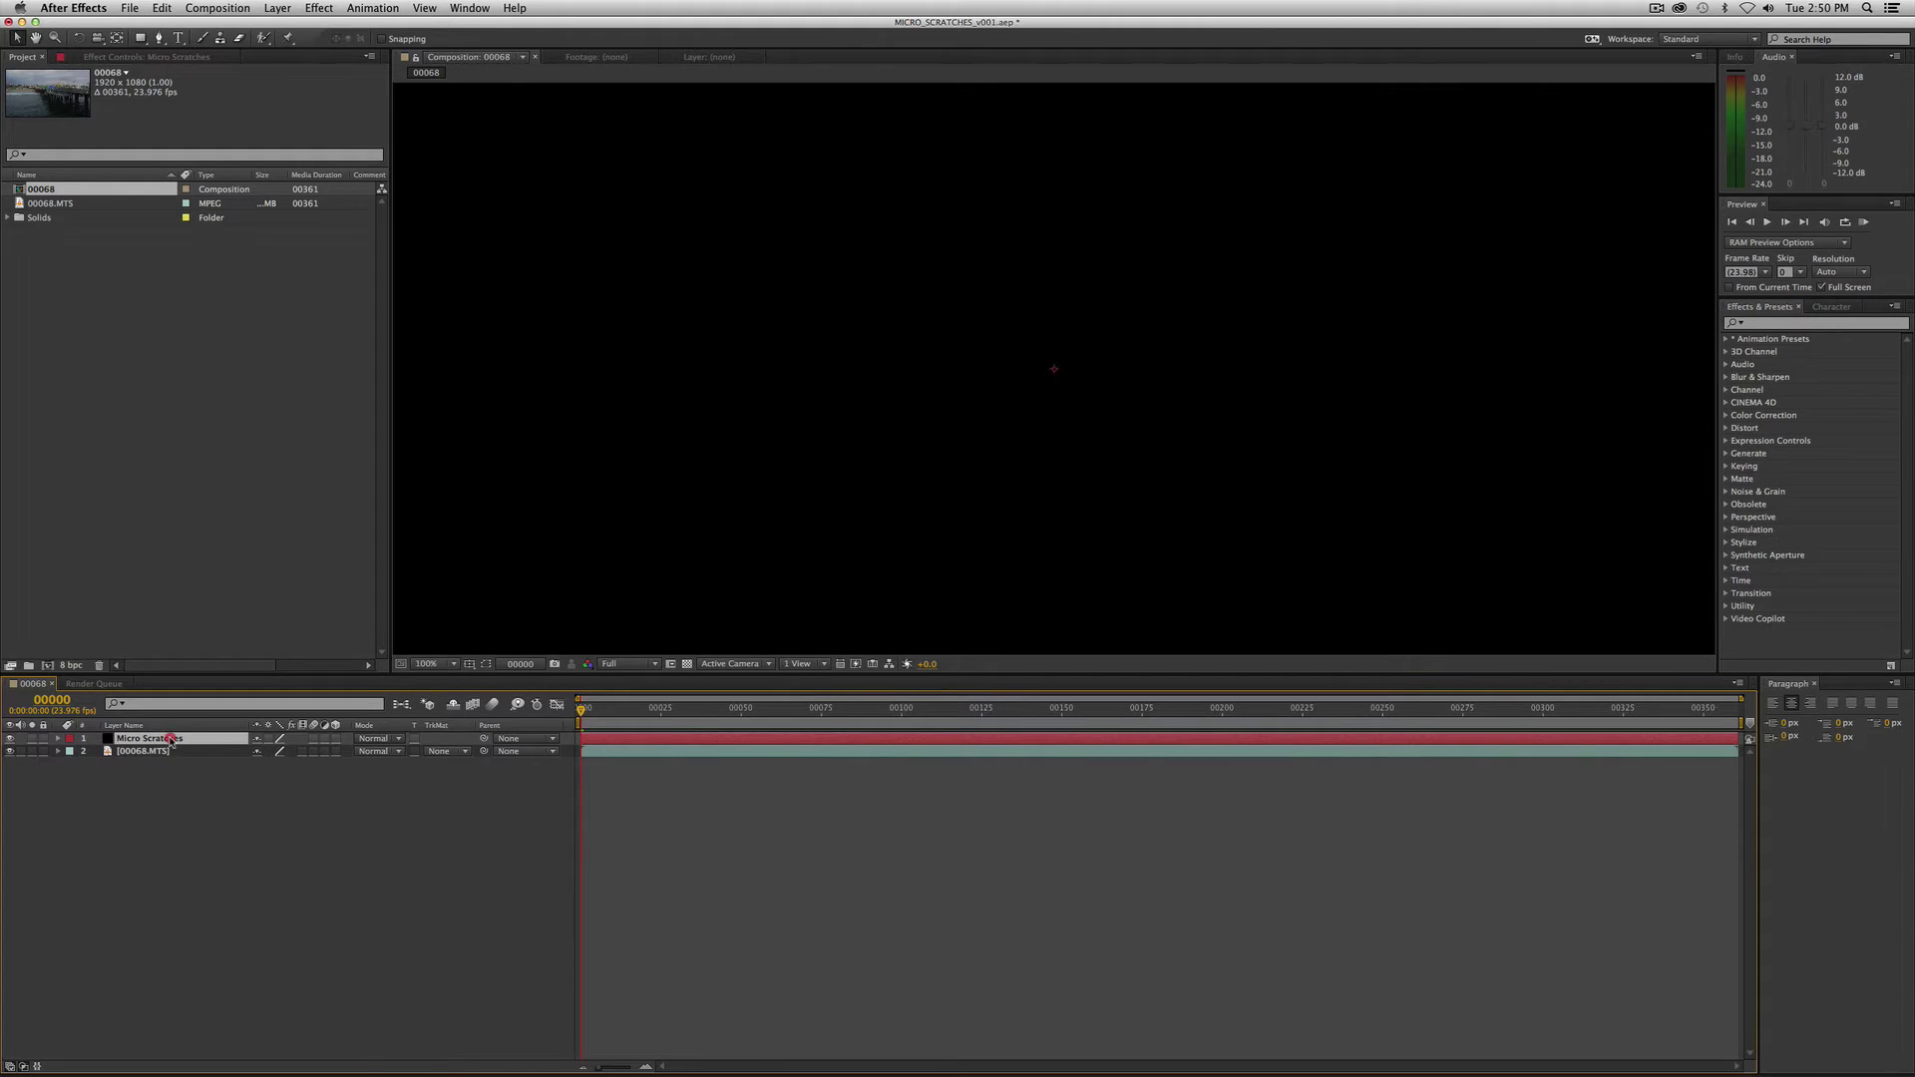
- Apply Noise to Micro Scratches with Amount of Noise 100% and Use Color Noise unchecked
right_click(171, 739)
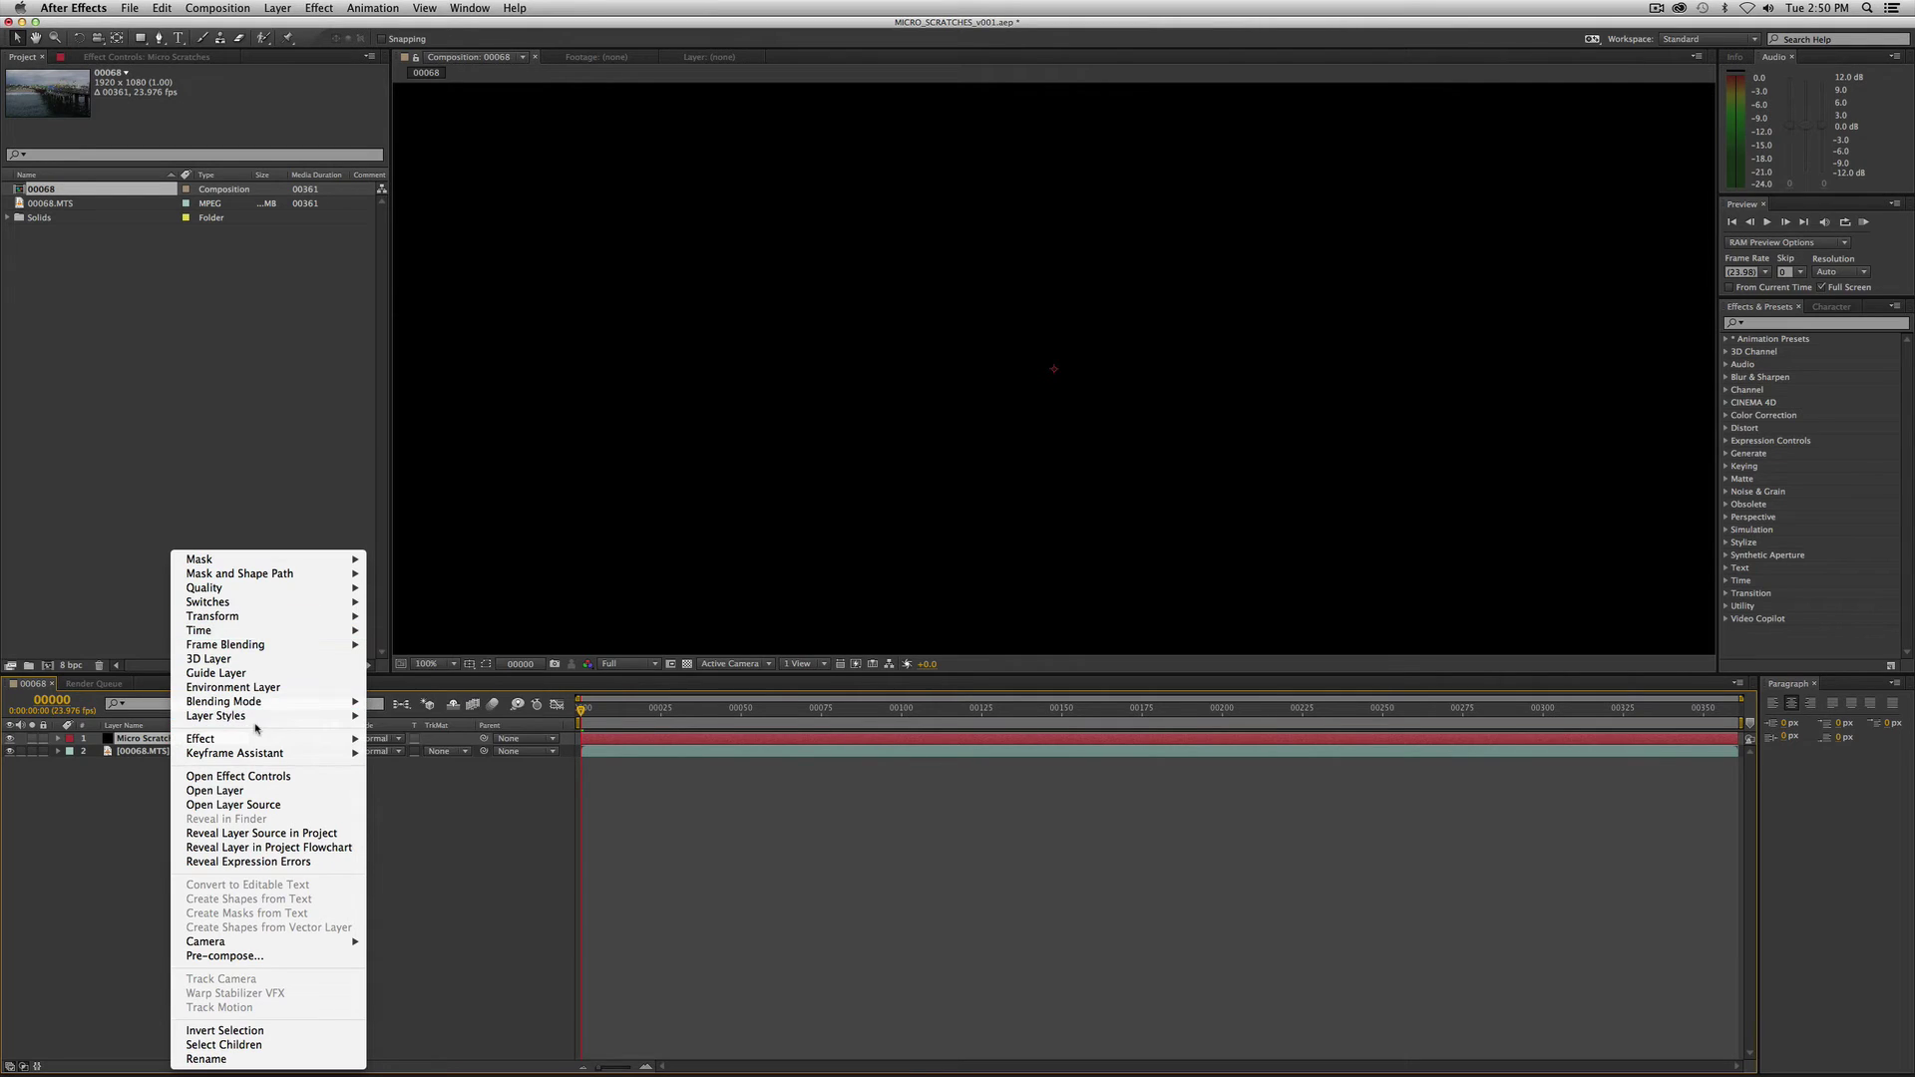
mouse_move(257, 739)
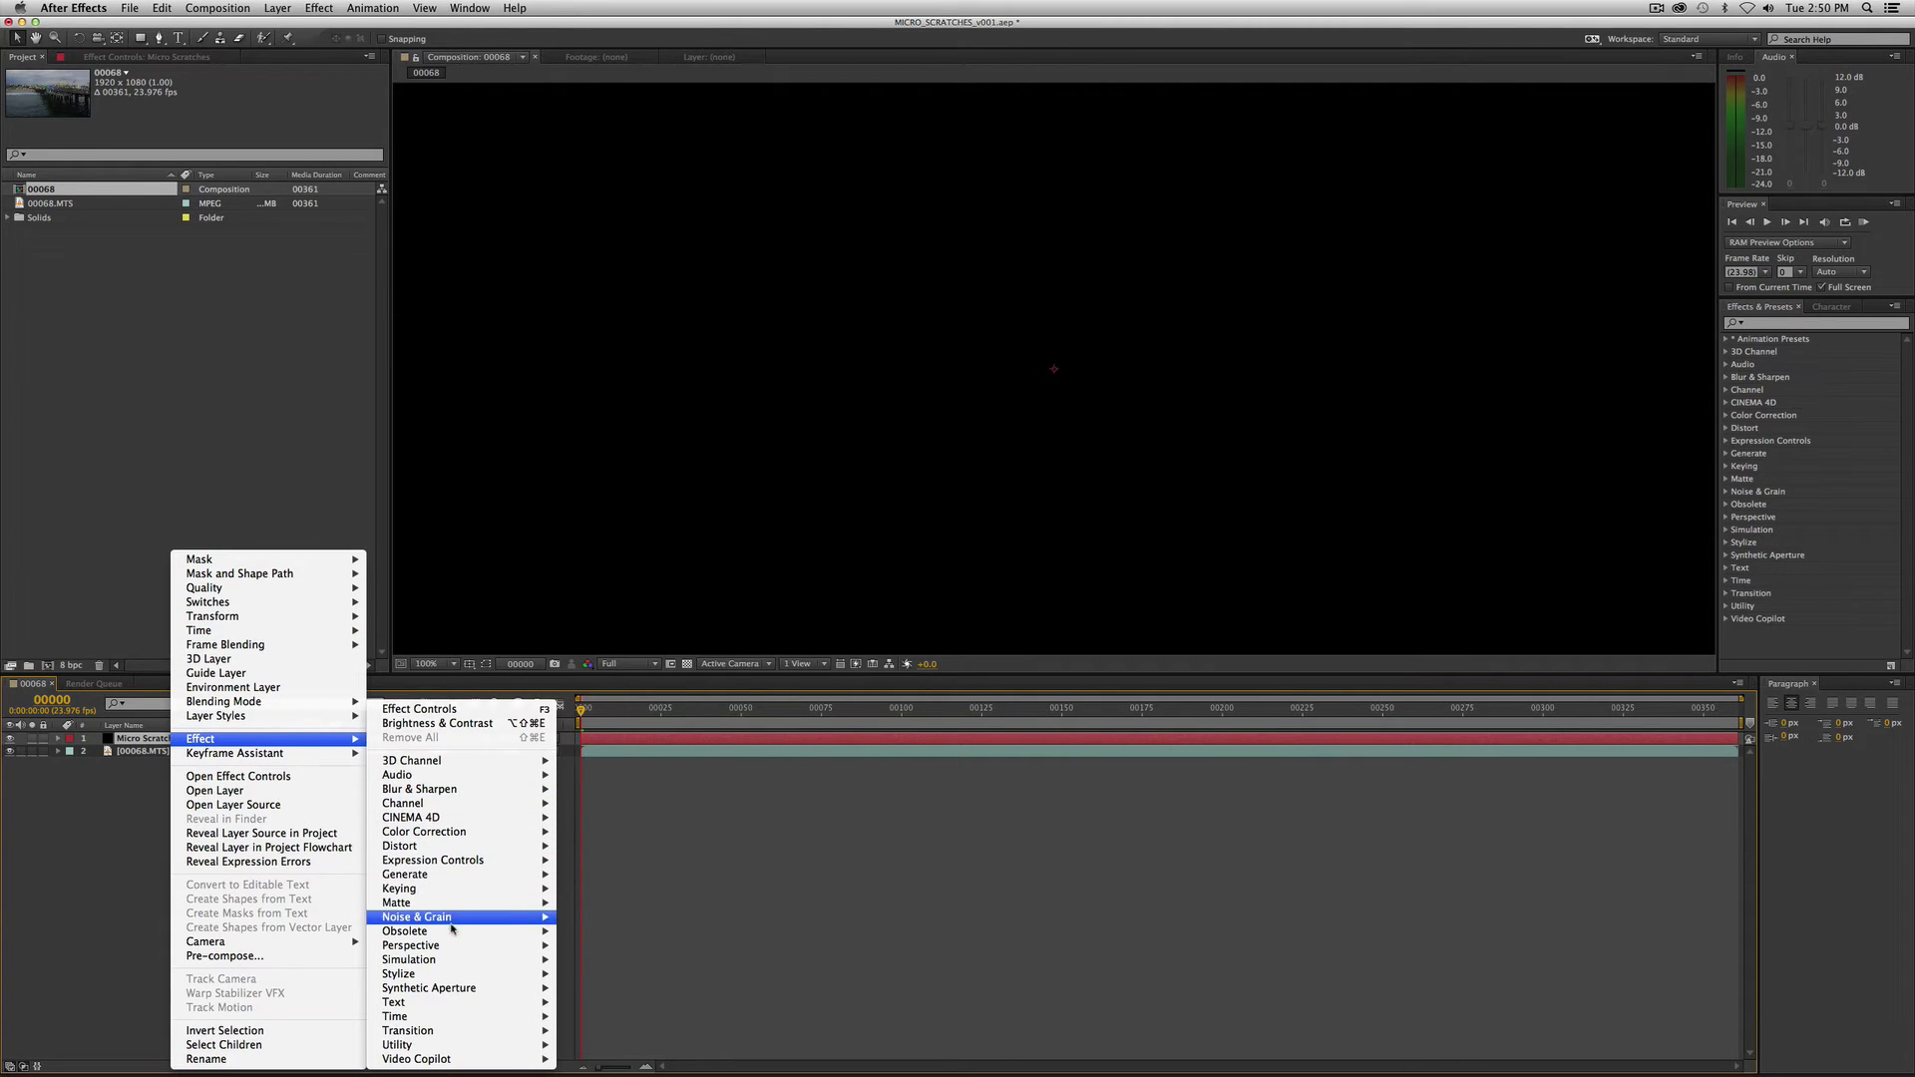
mouse_move(451, 922)
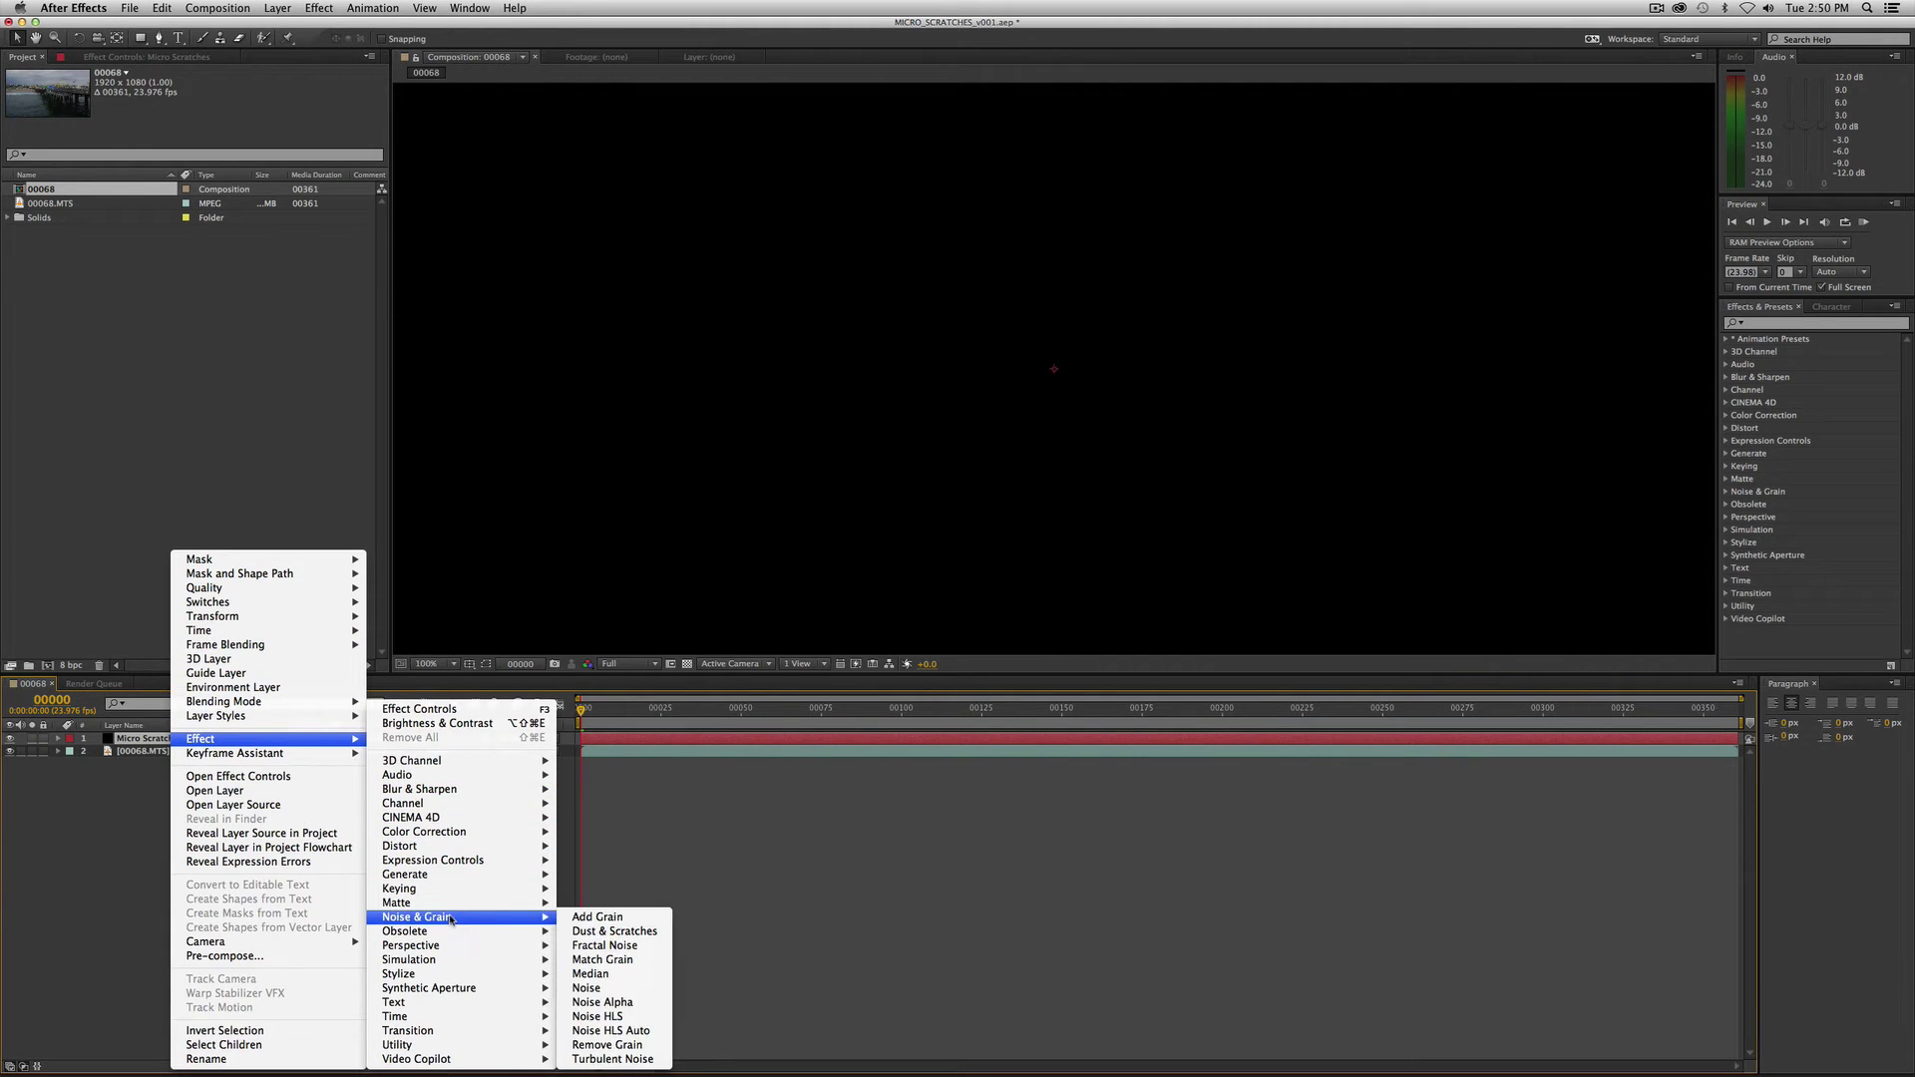
click(608, 989)
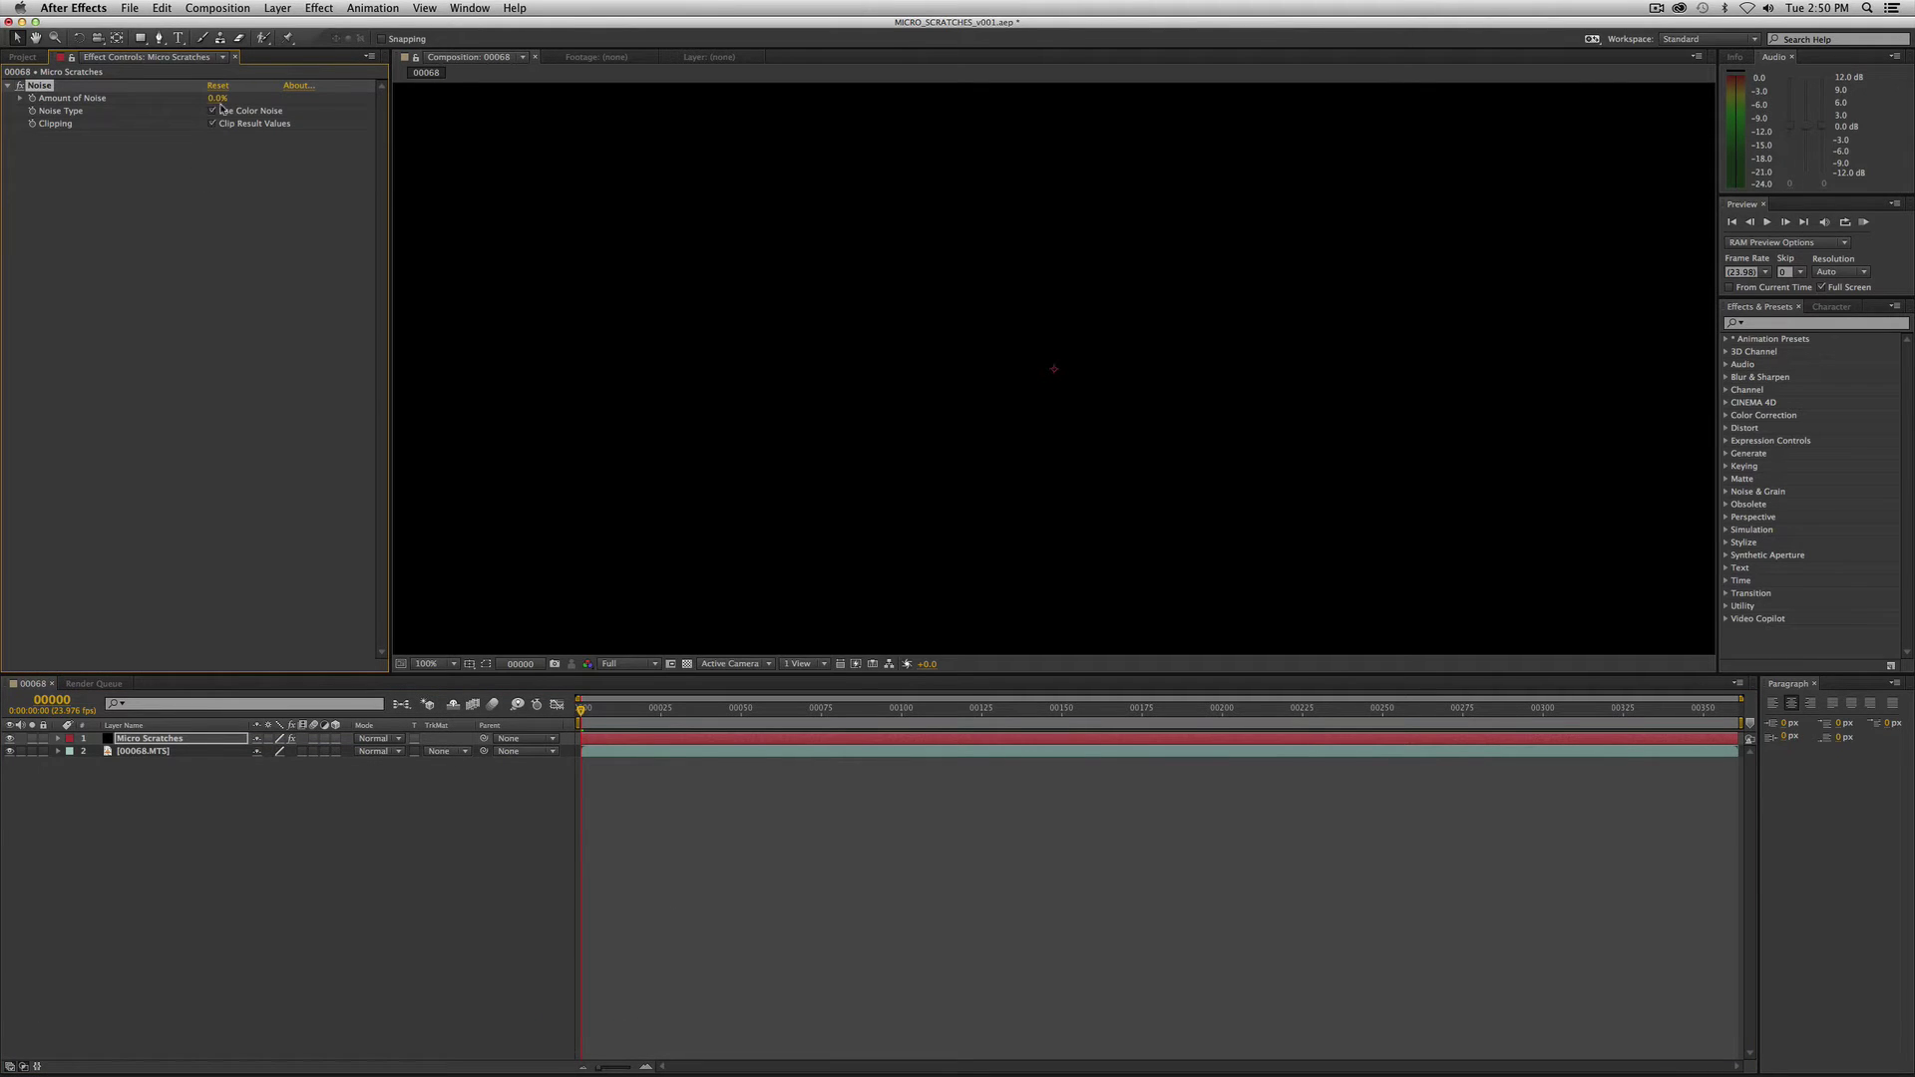
click(218, 98)
text(100)
key(Return)
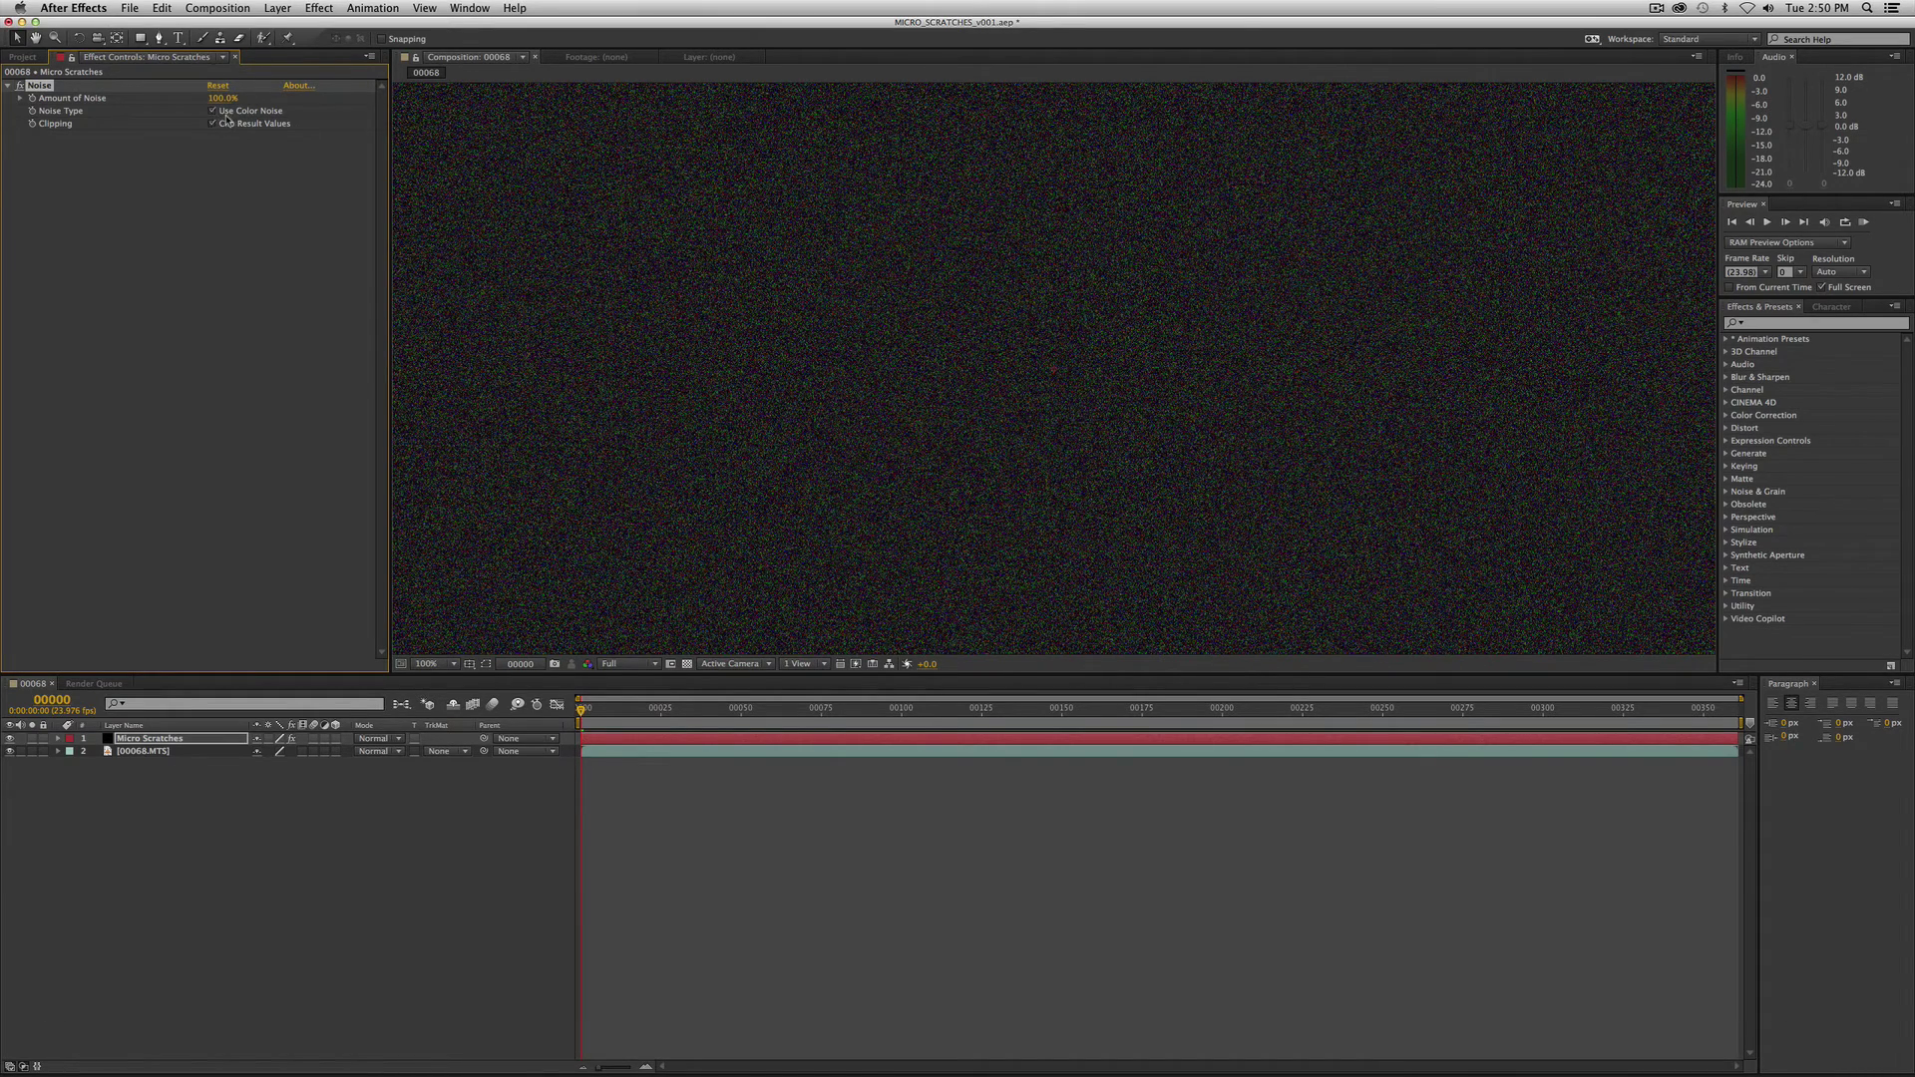
click(211, 111)
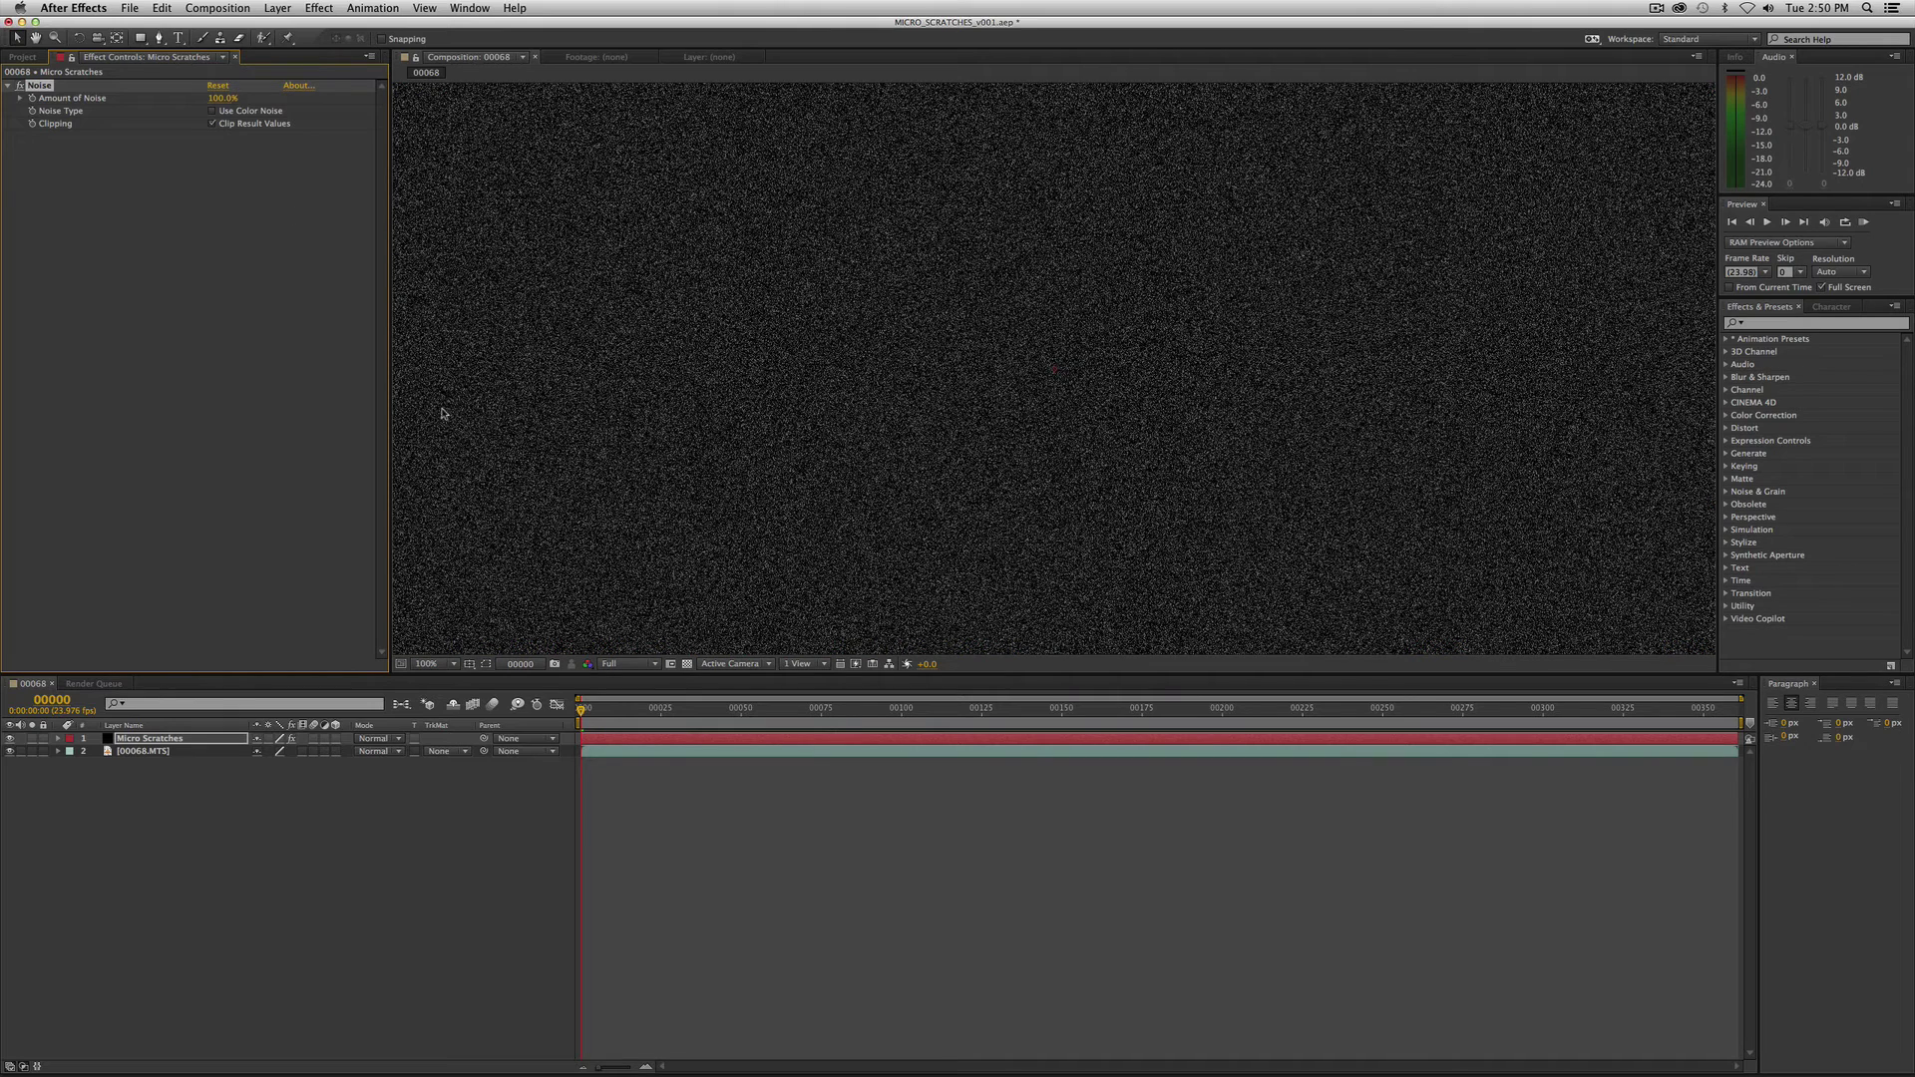
- Add a Fast Blur to the noise solid with Blurriness 1580
right_click(207, 279)
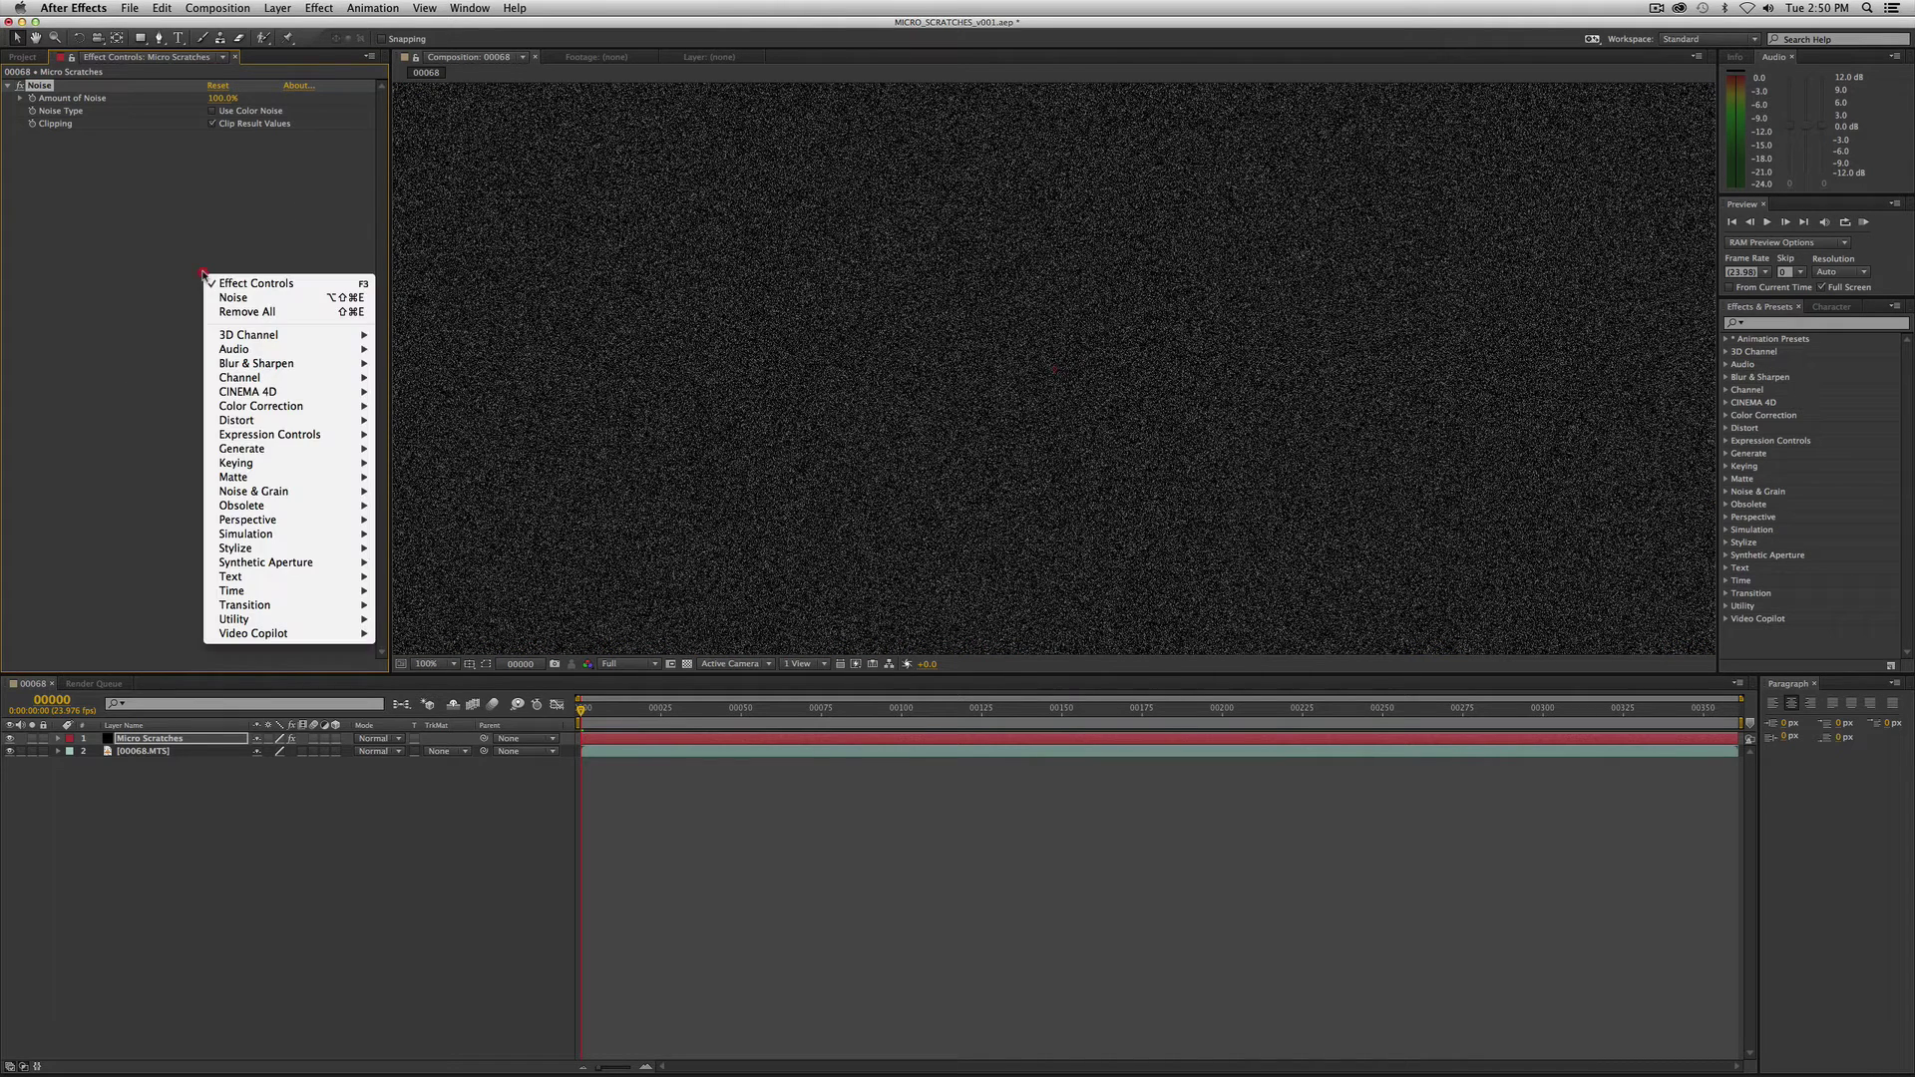
mouse_move(259, 367)
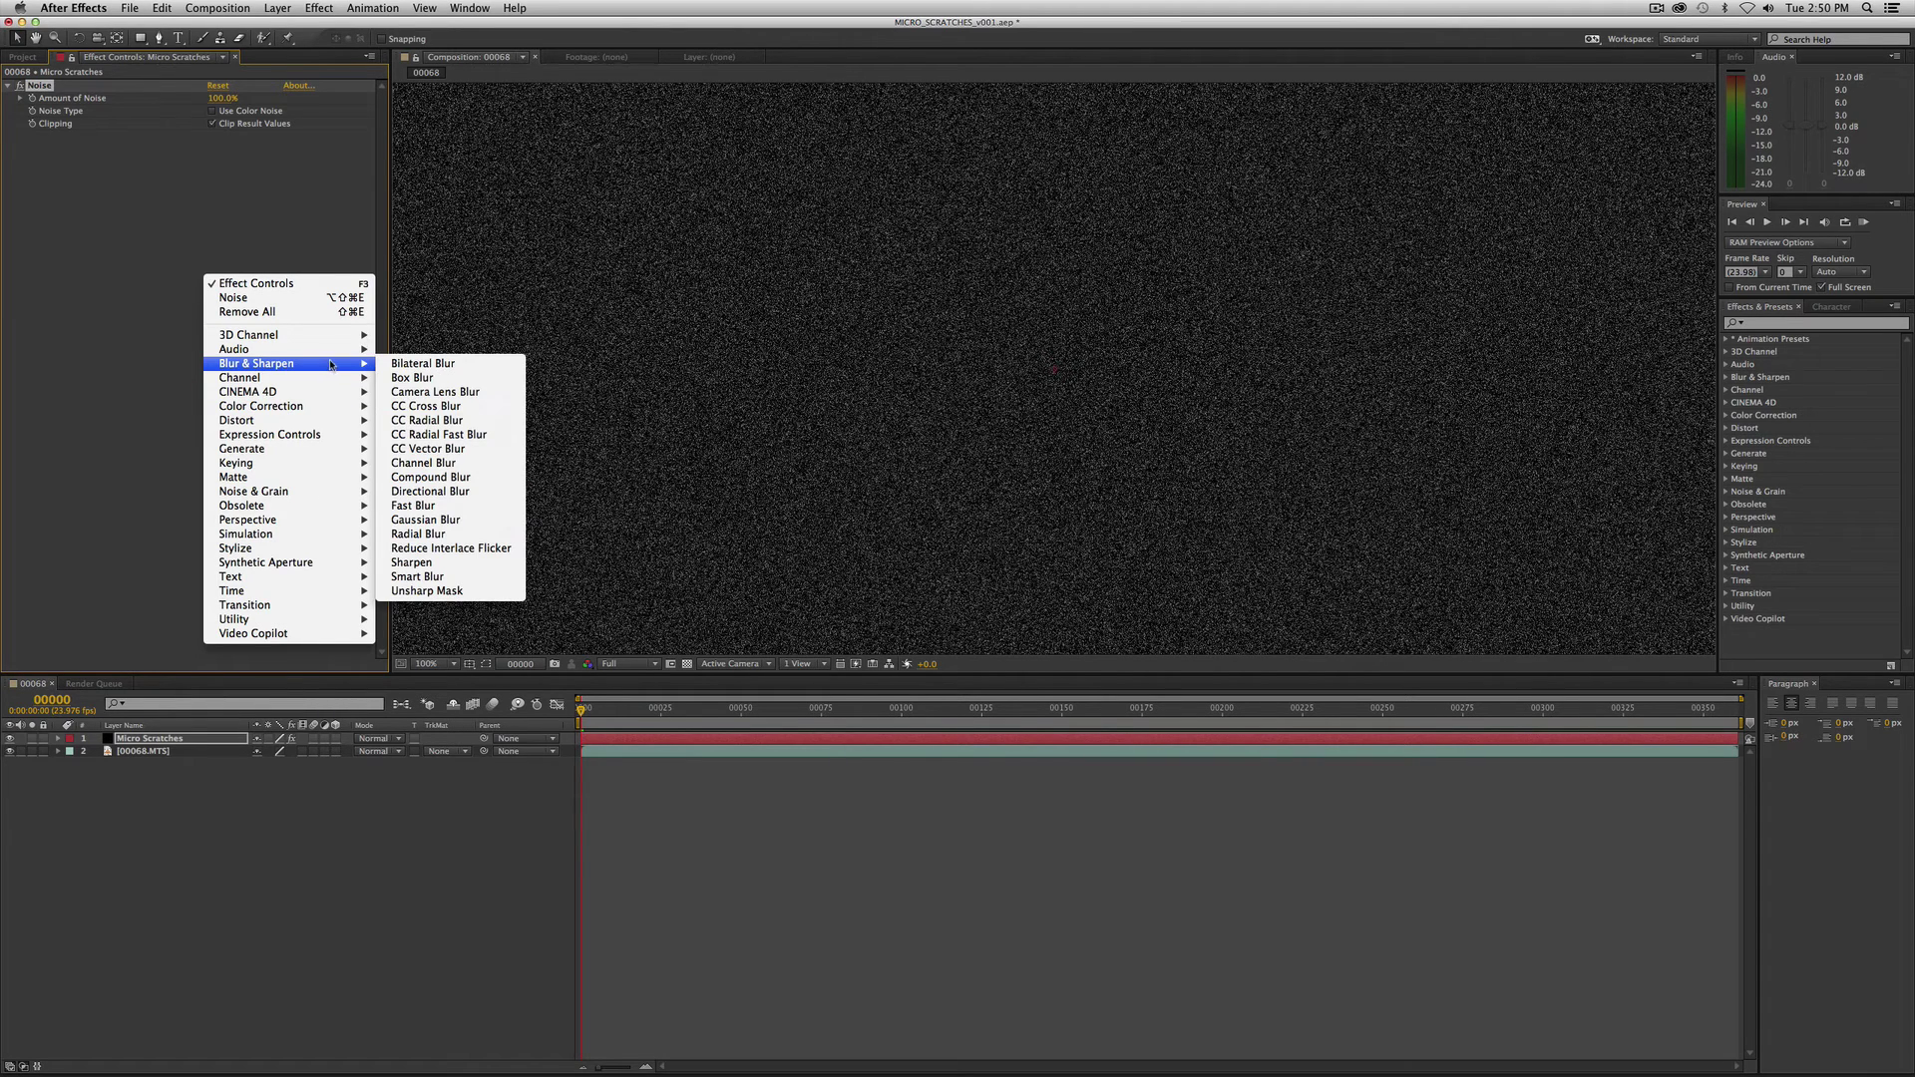
click(417, 506)
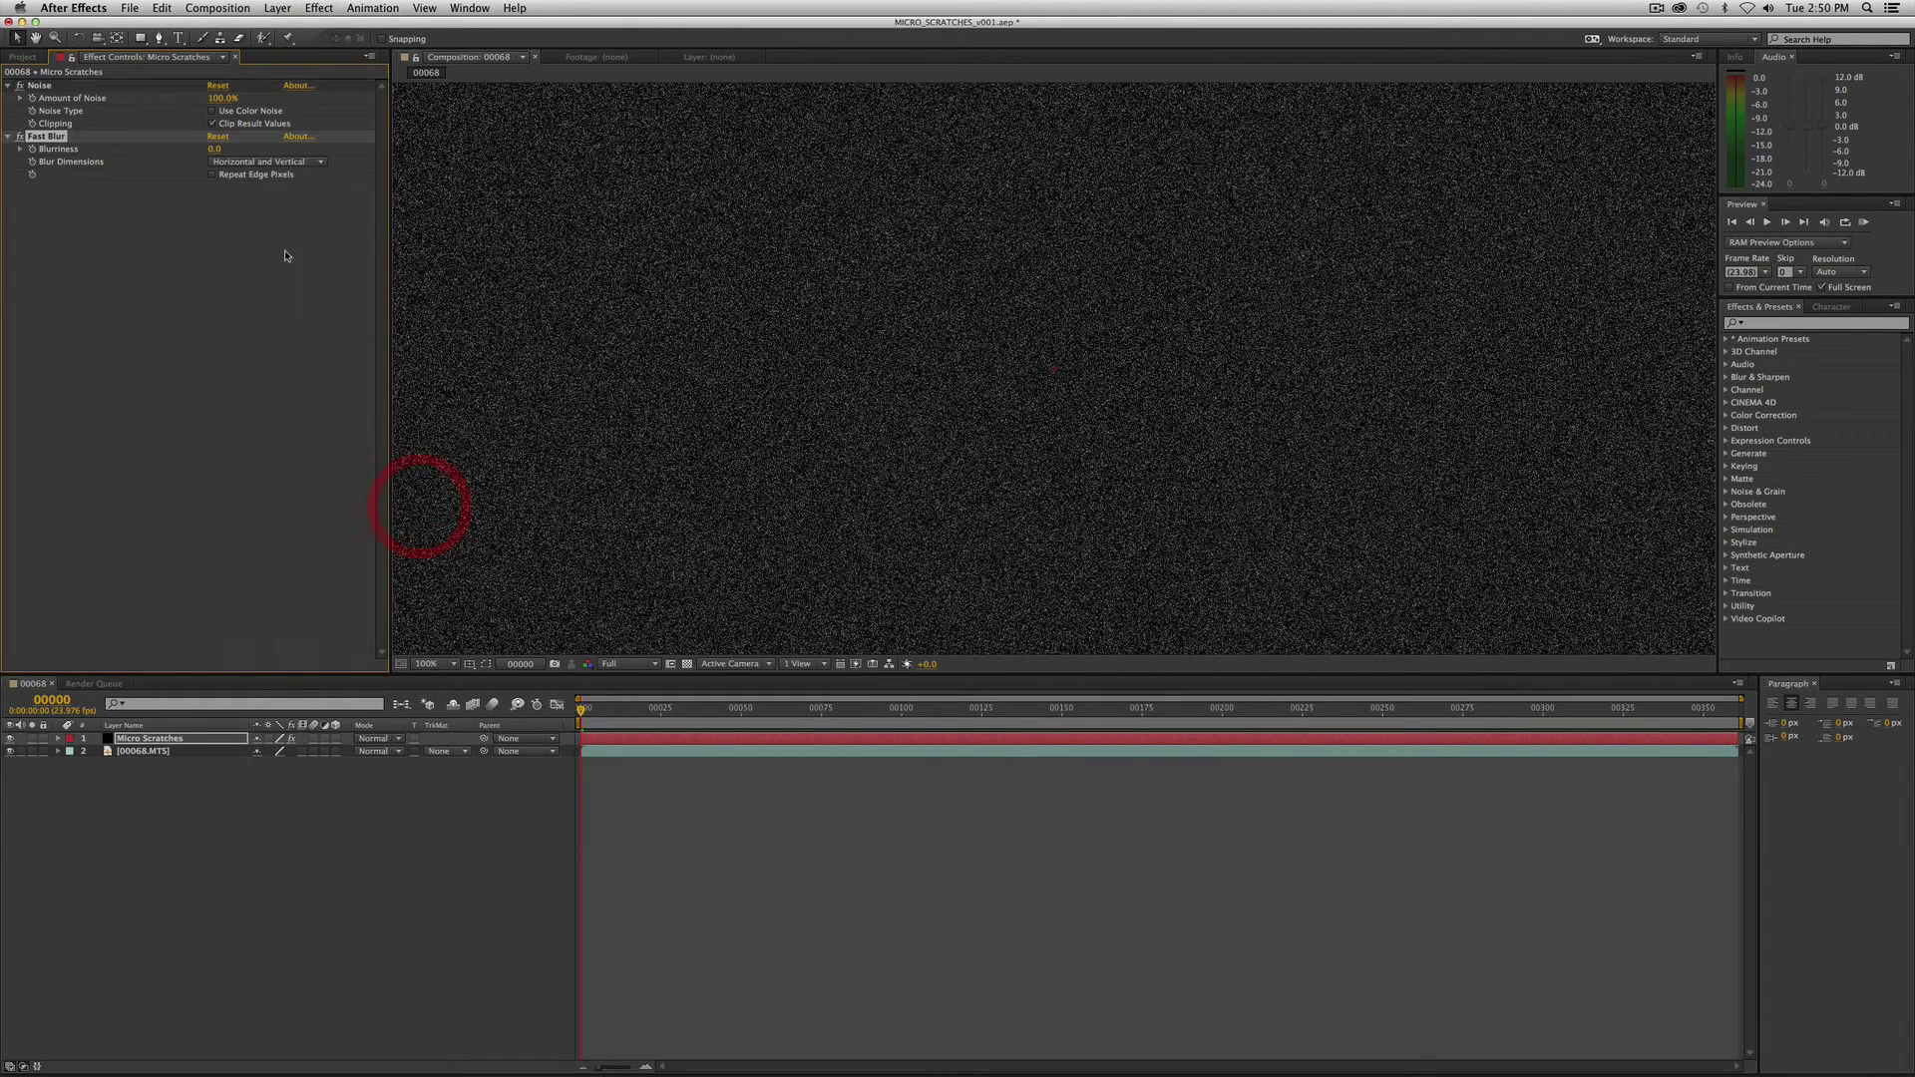
click(214, 150)
text(158)
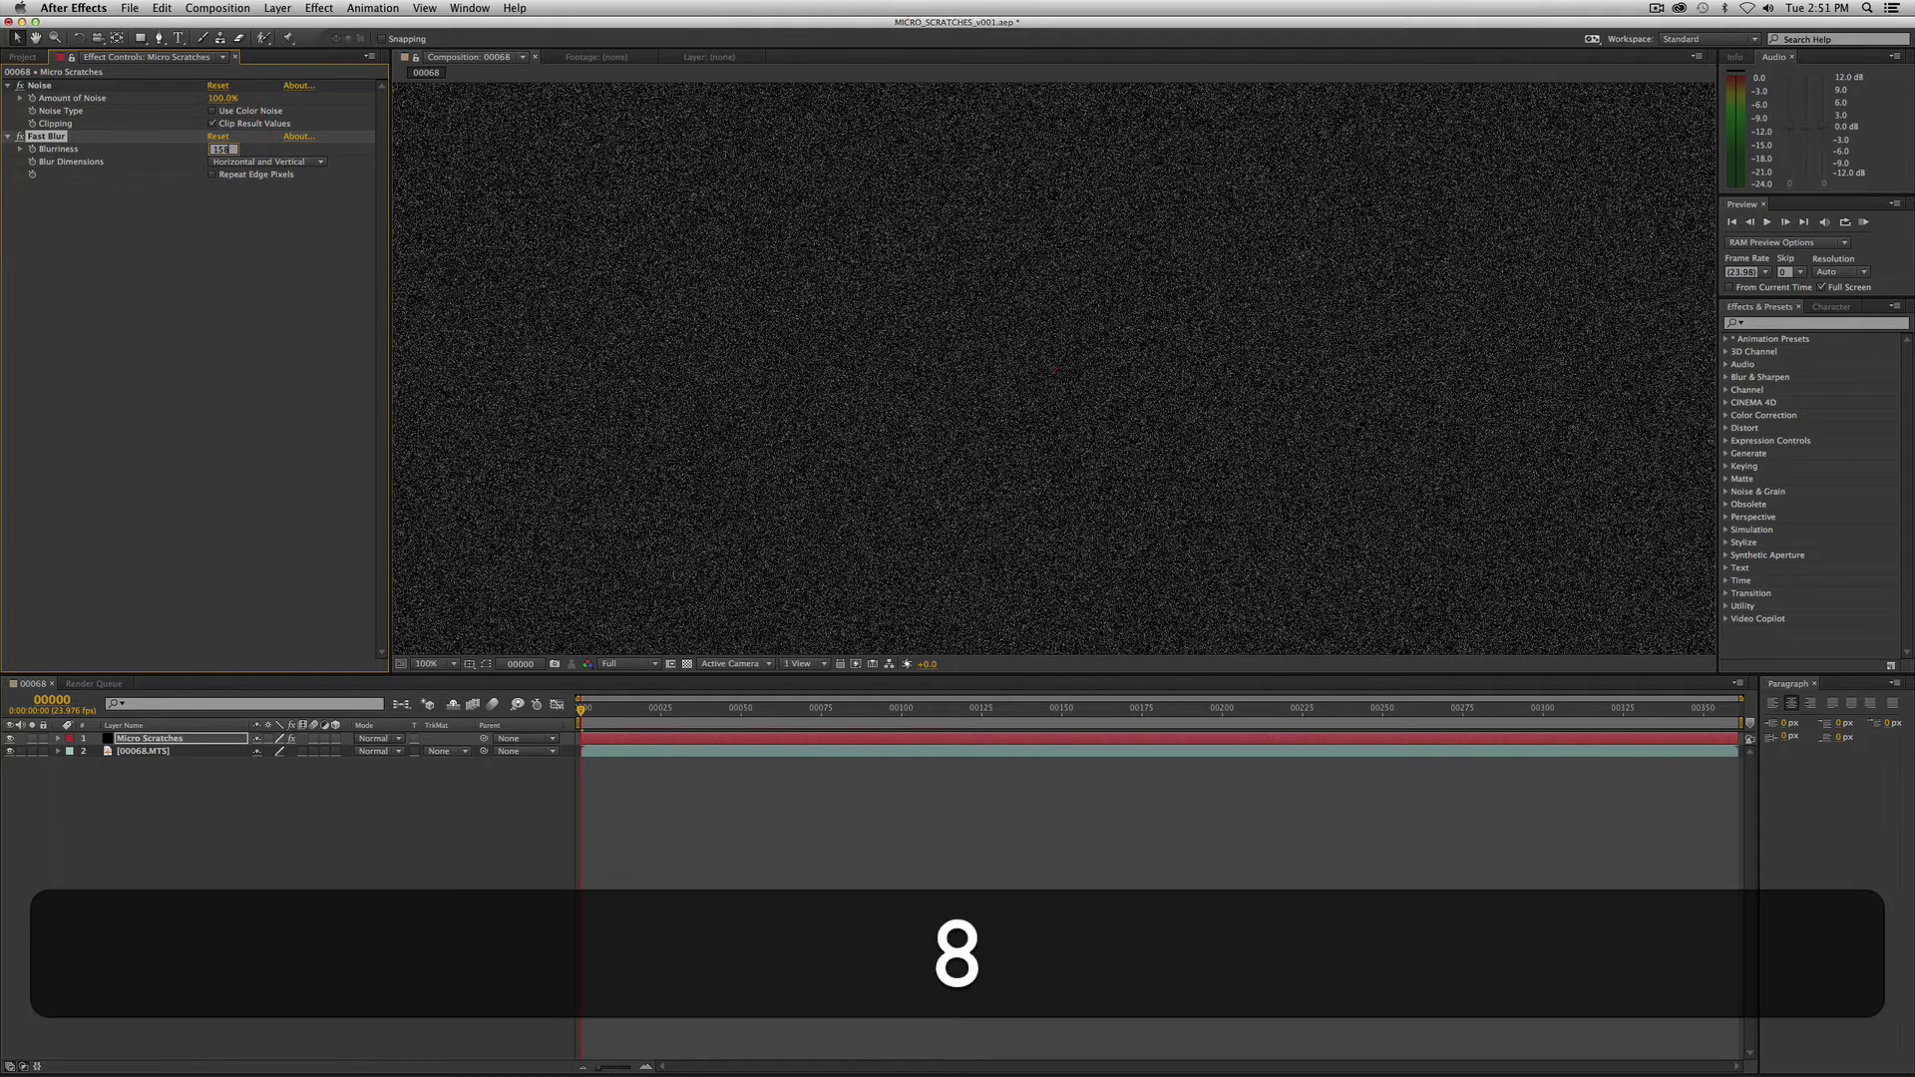
text(0)
key(Return)
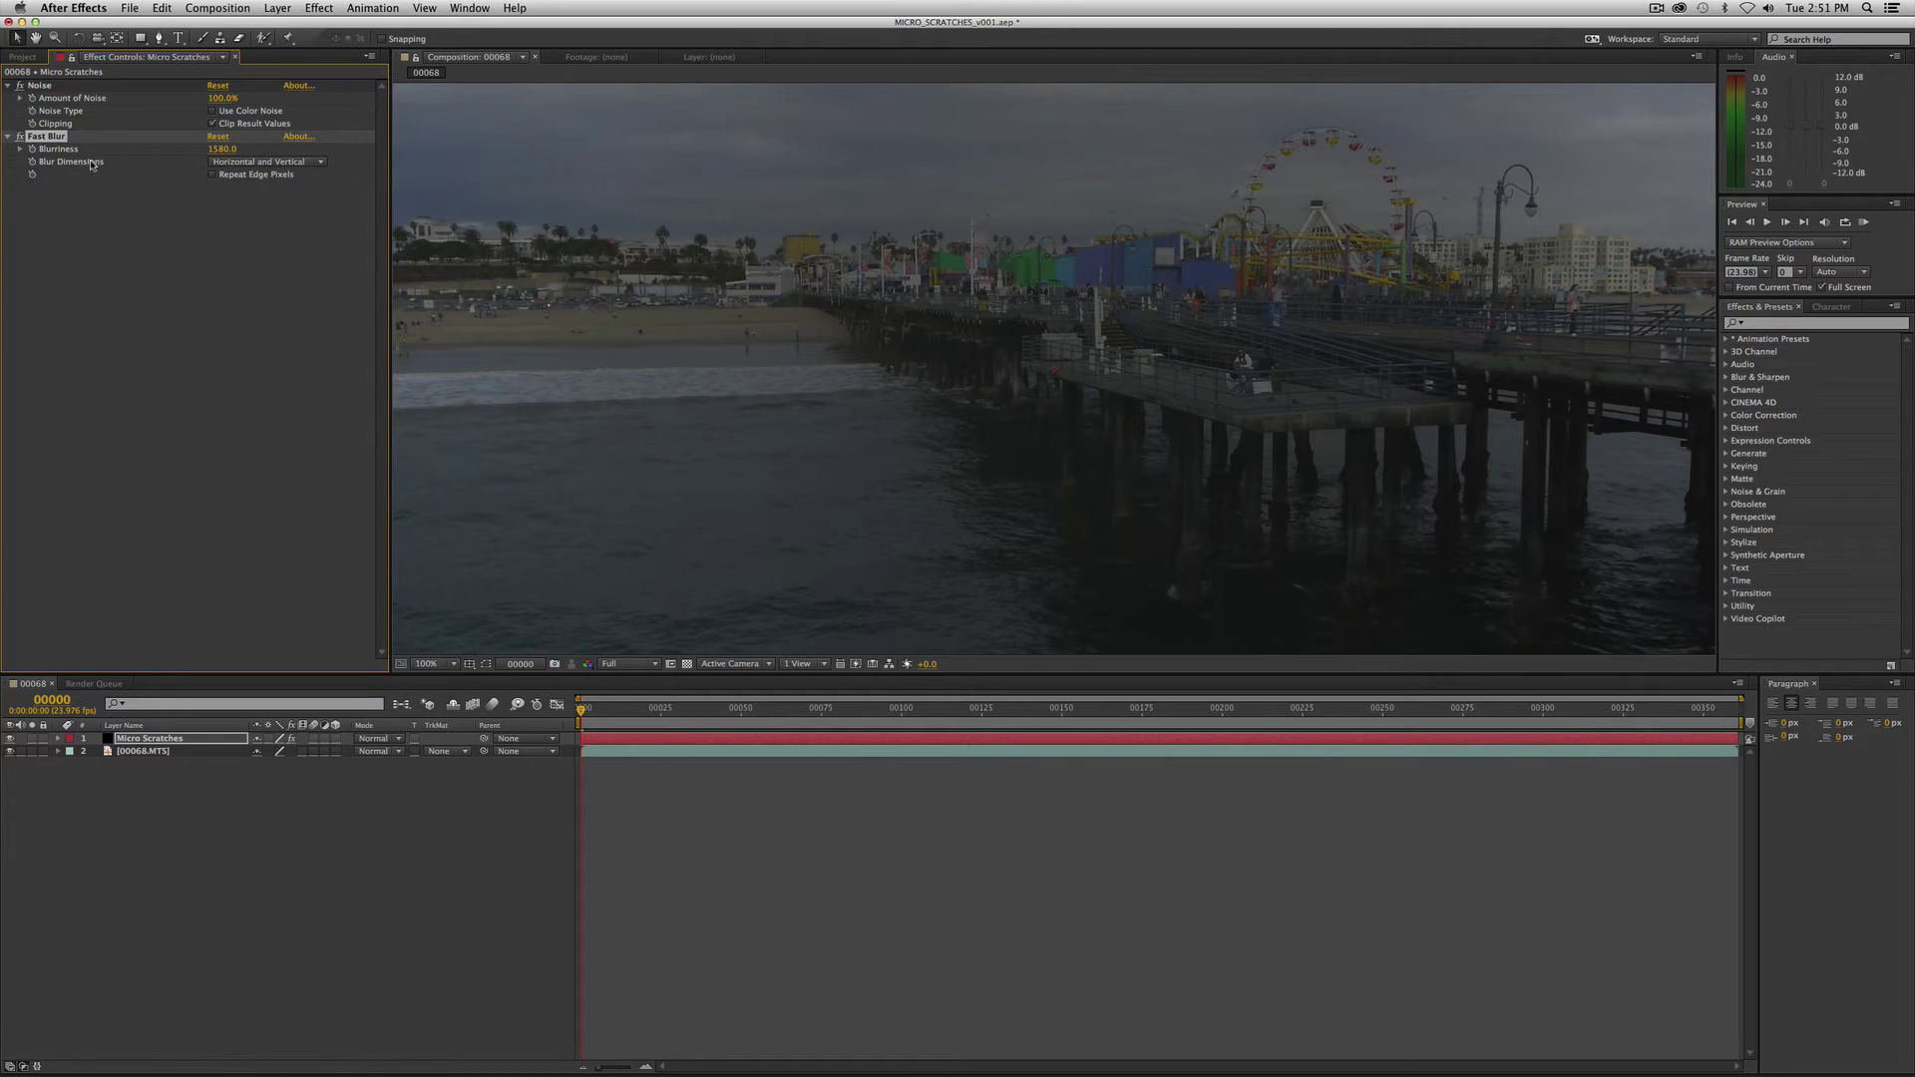
- Set the Fast Blur's Blur Dimensions to Vertical, after briefly trying Horizontal
click(248, 162)
click(244, 205)
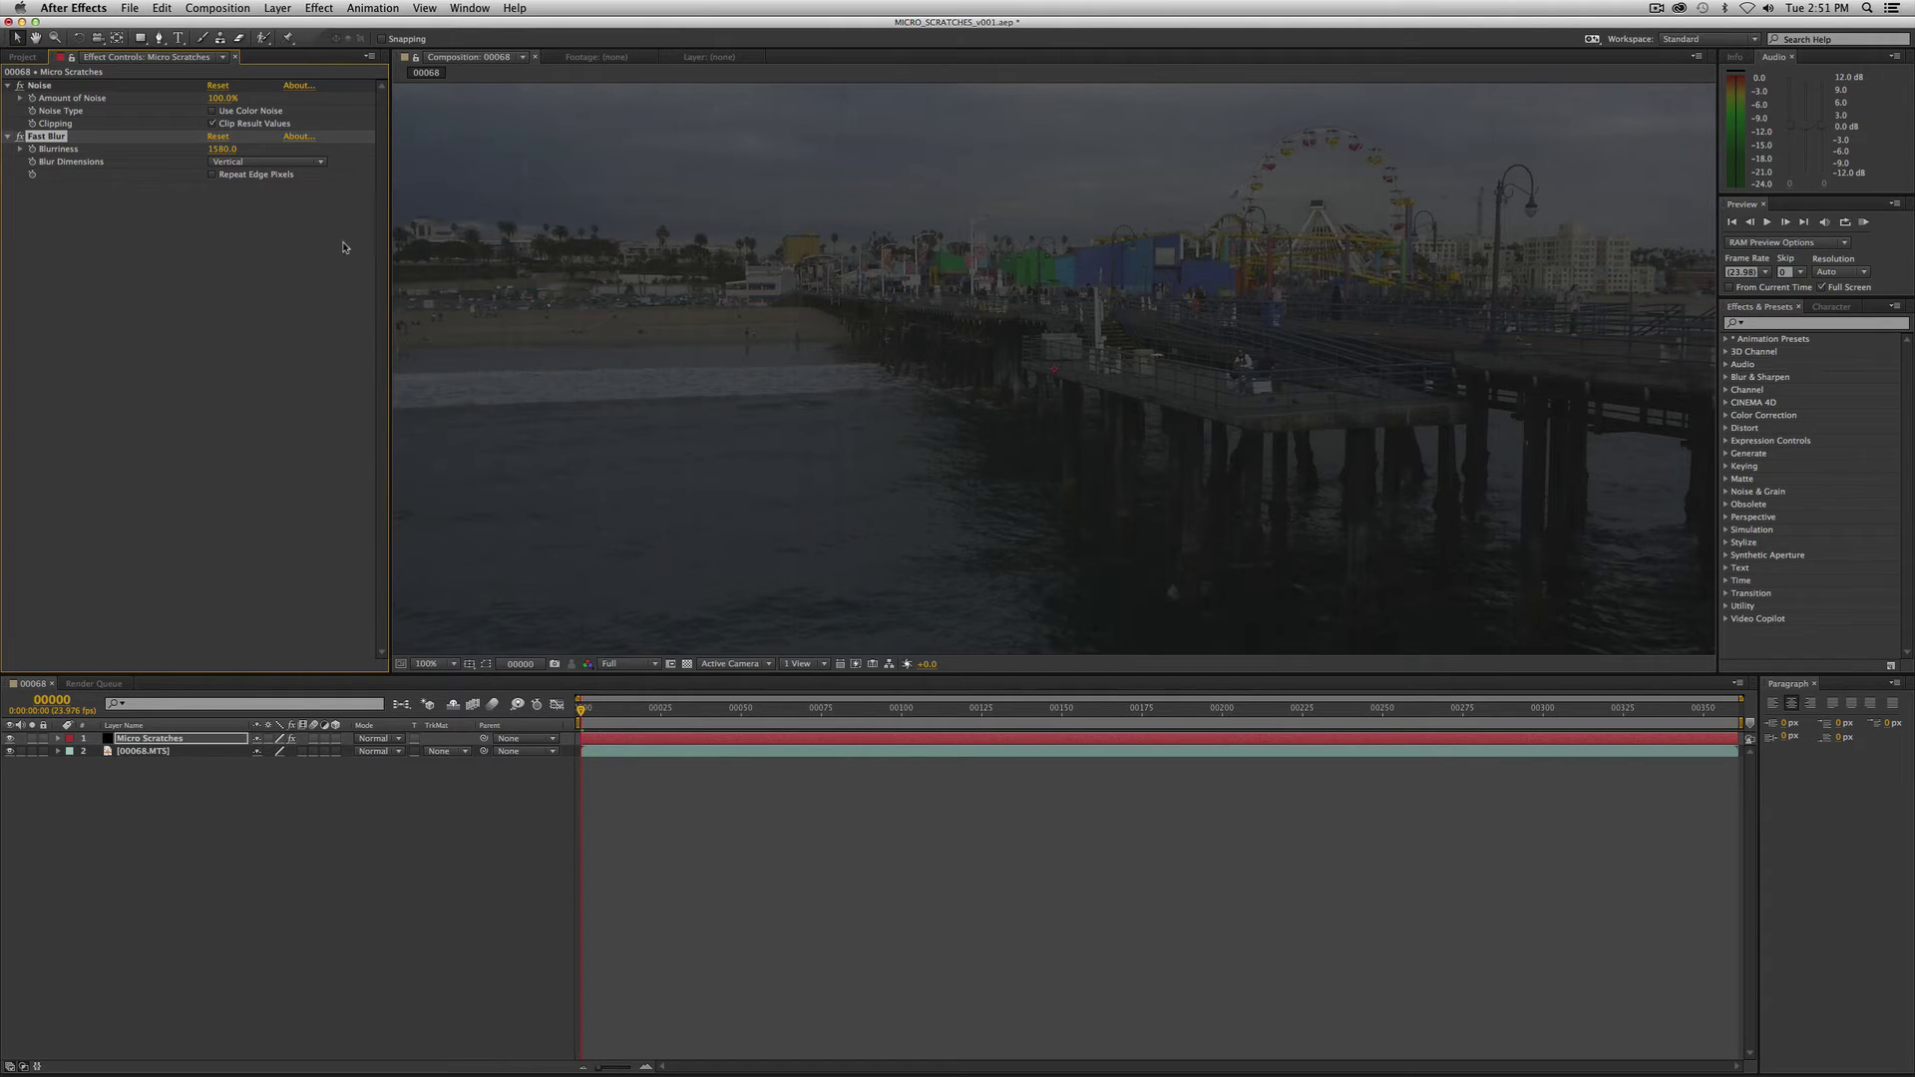
click(295, 162)
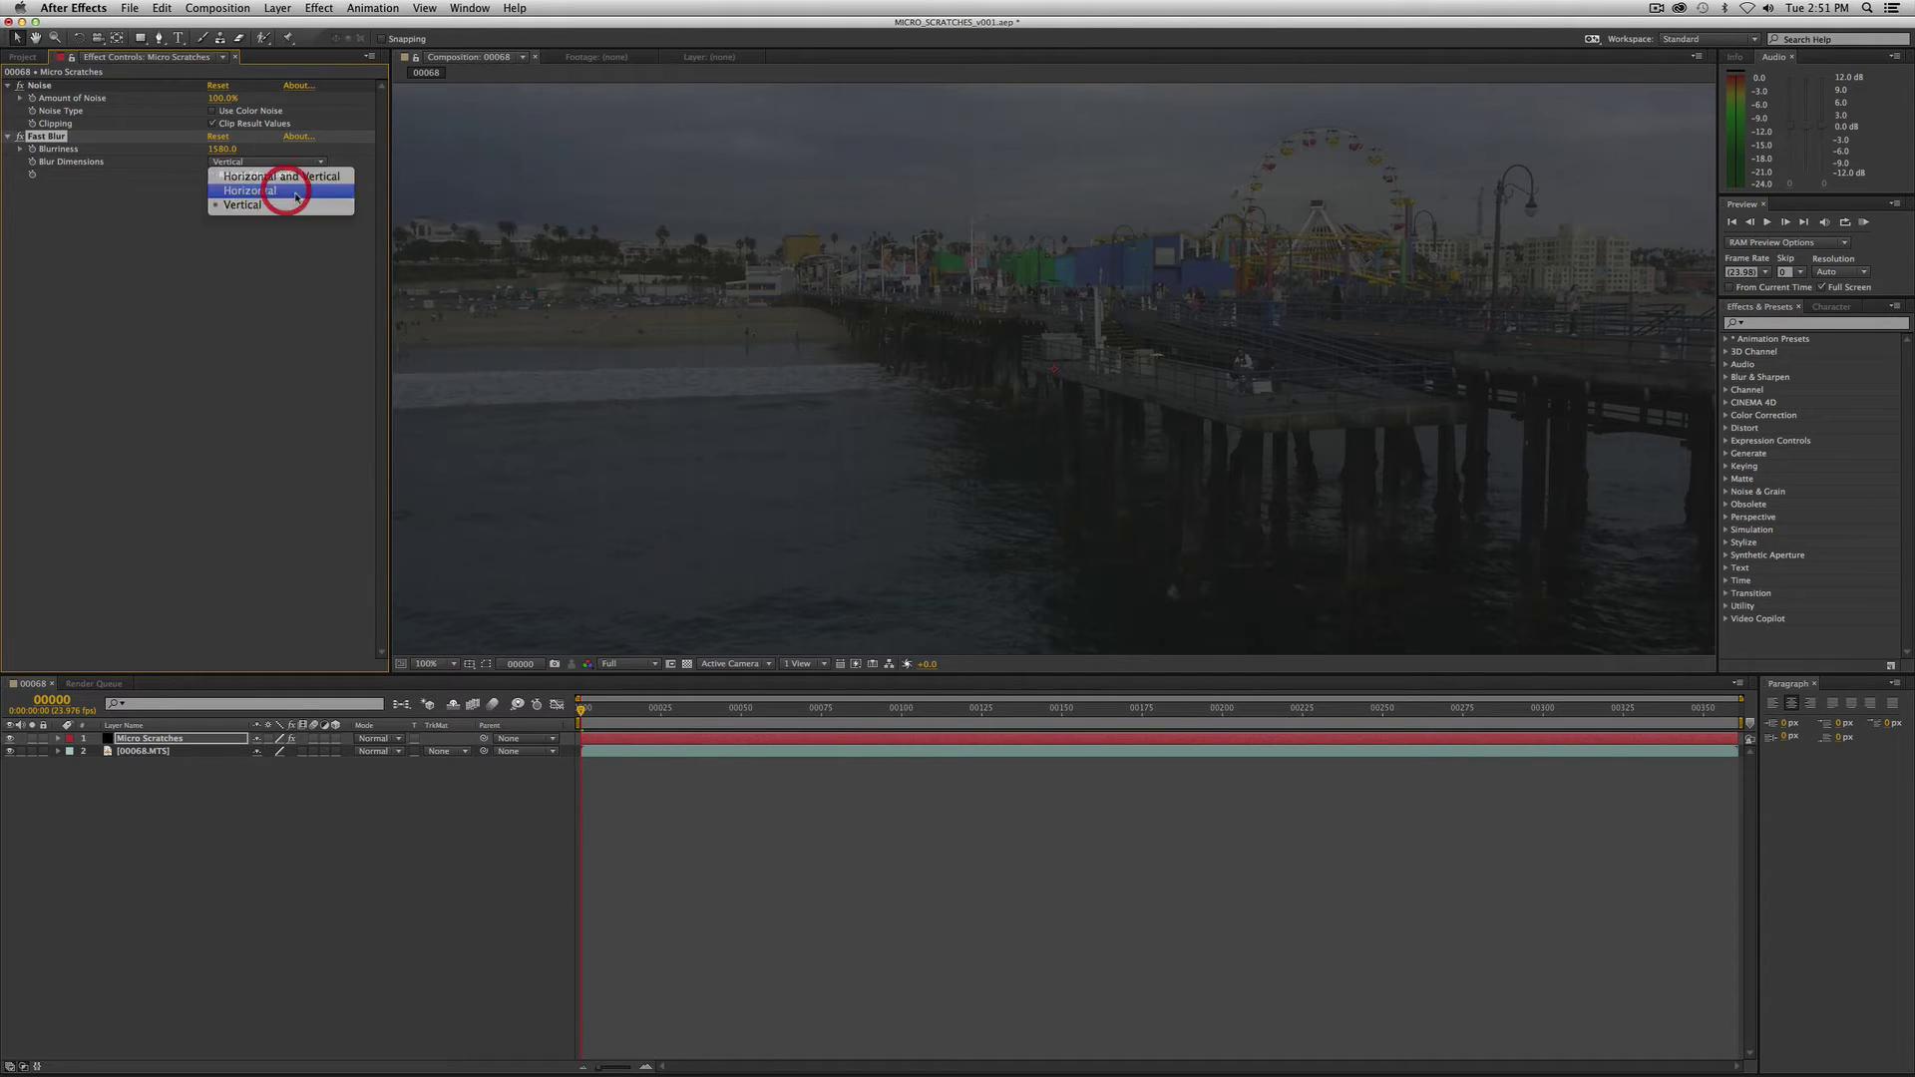
click(290, 188)
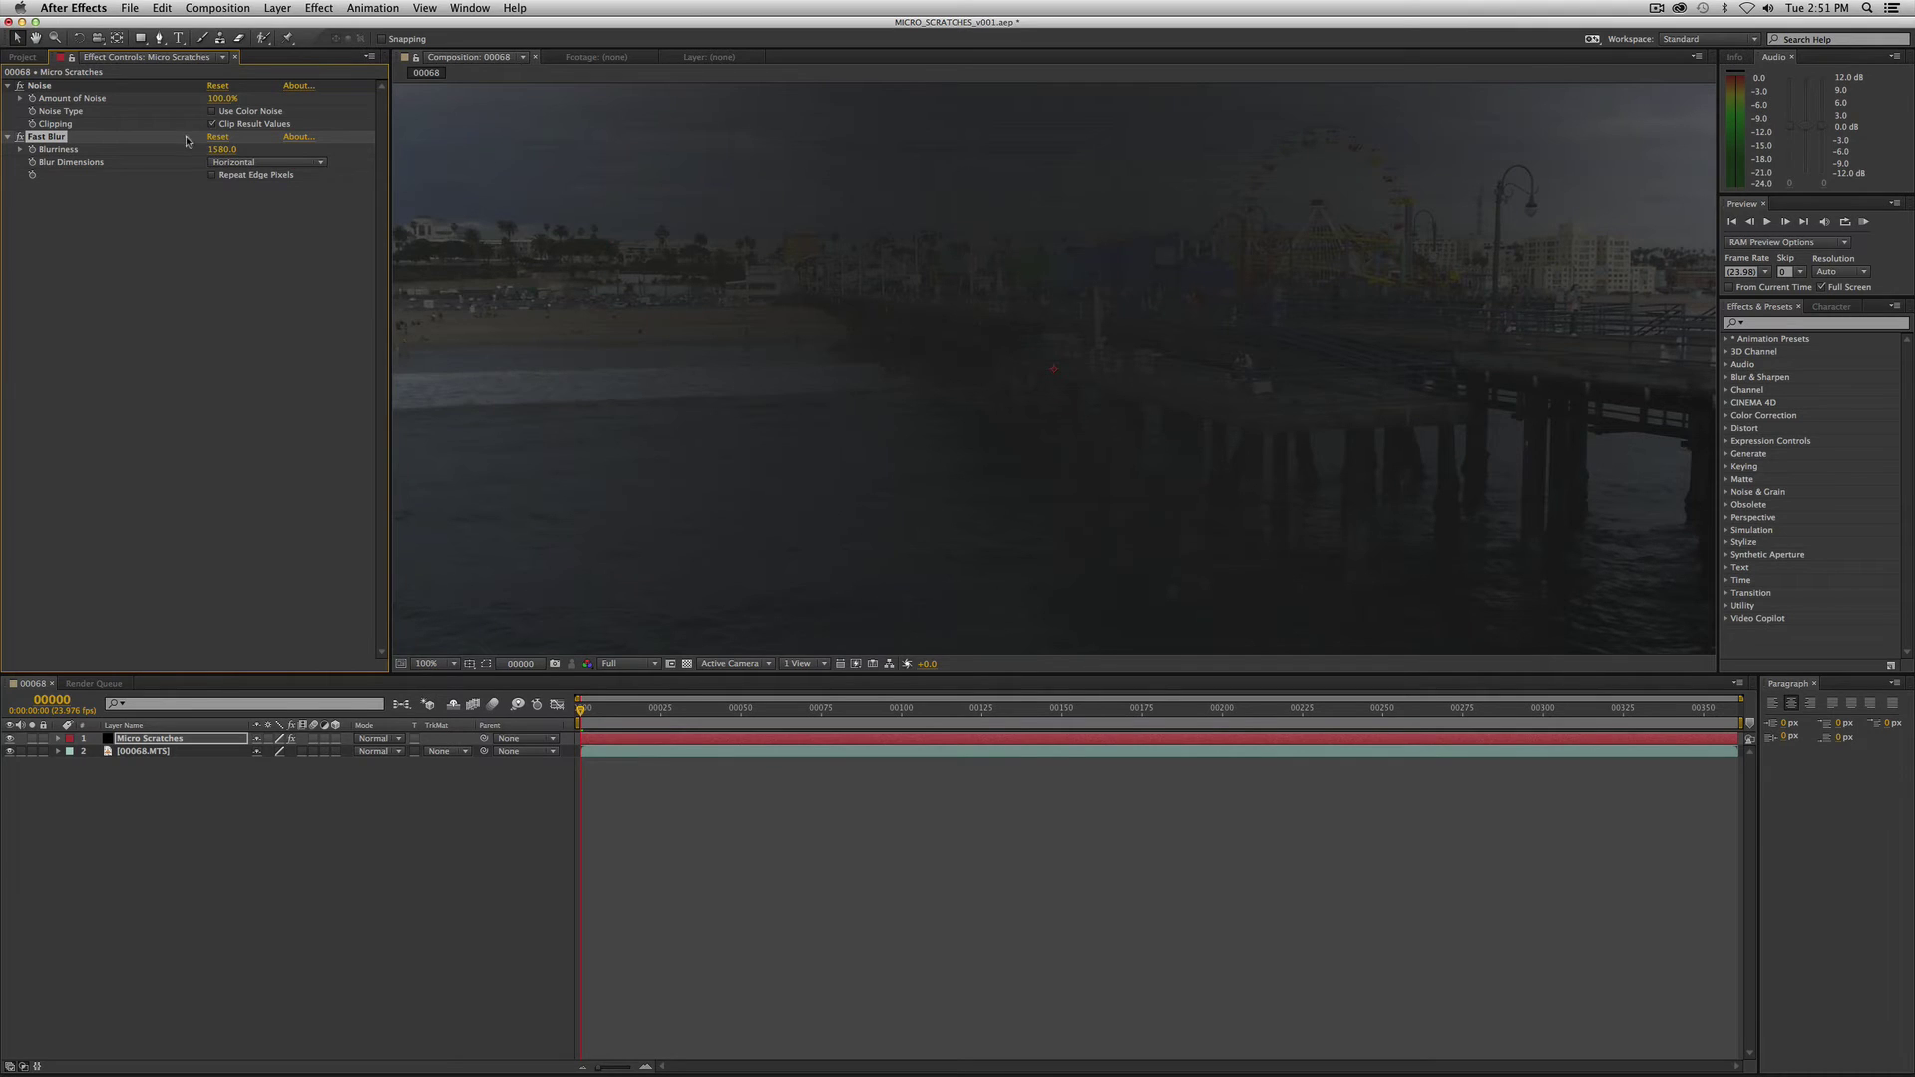
click(239, 166)
click(246, 207)
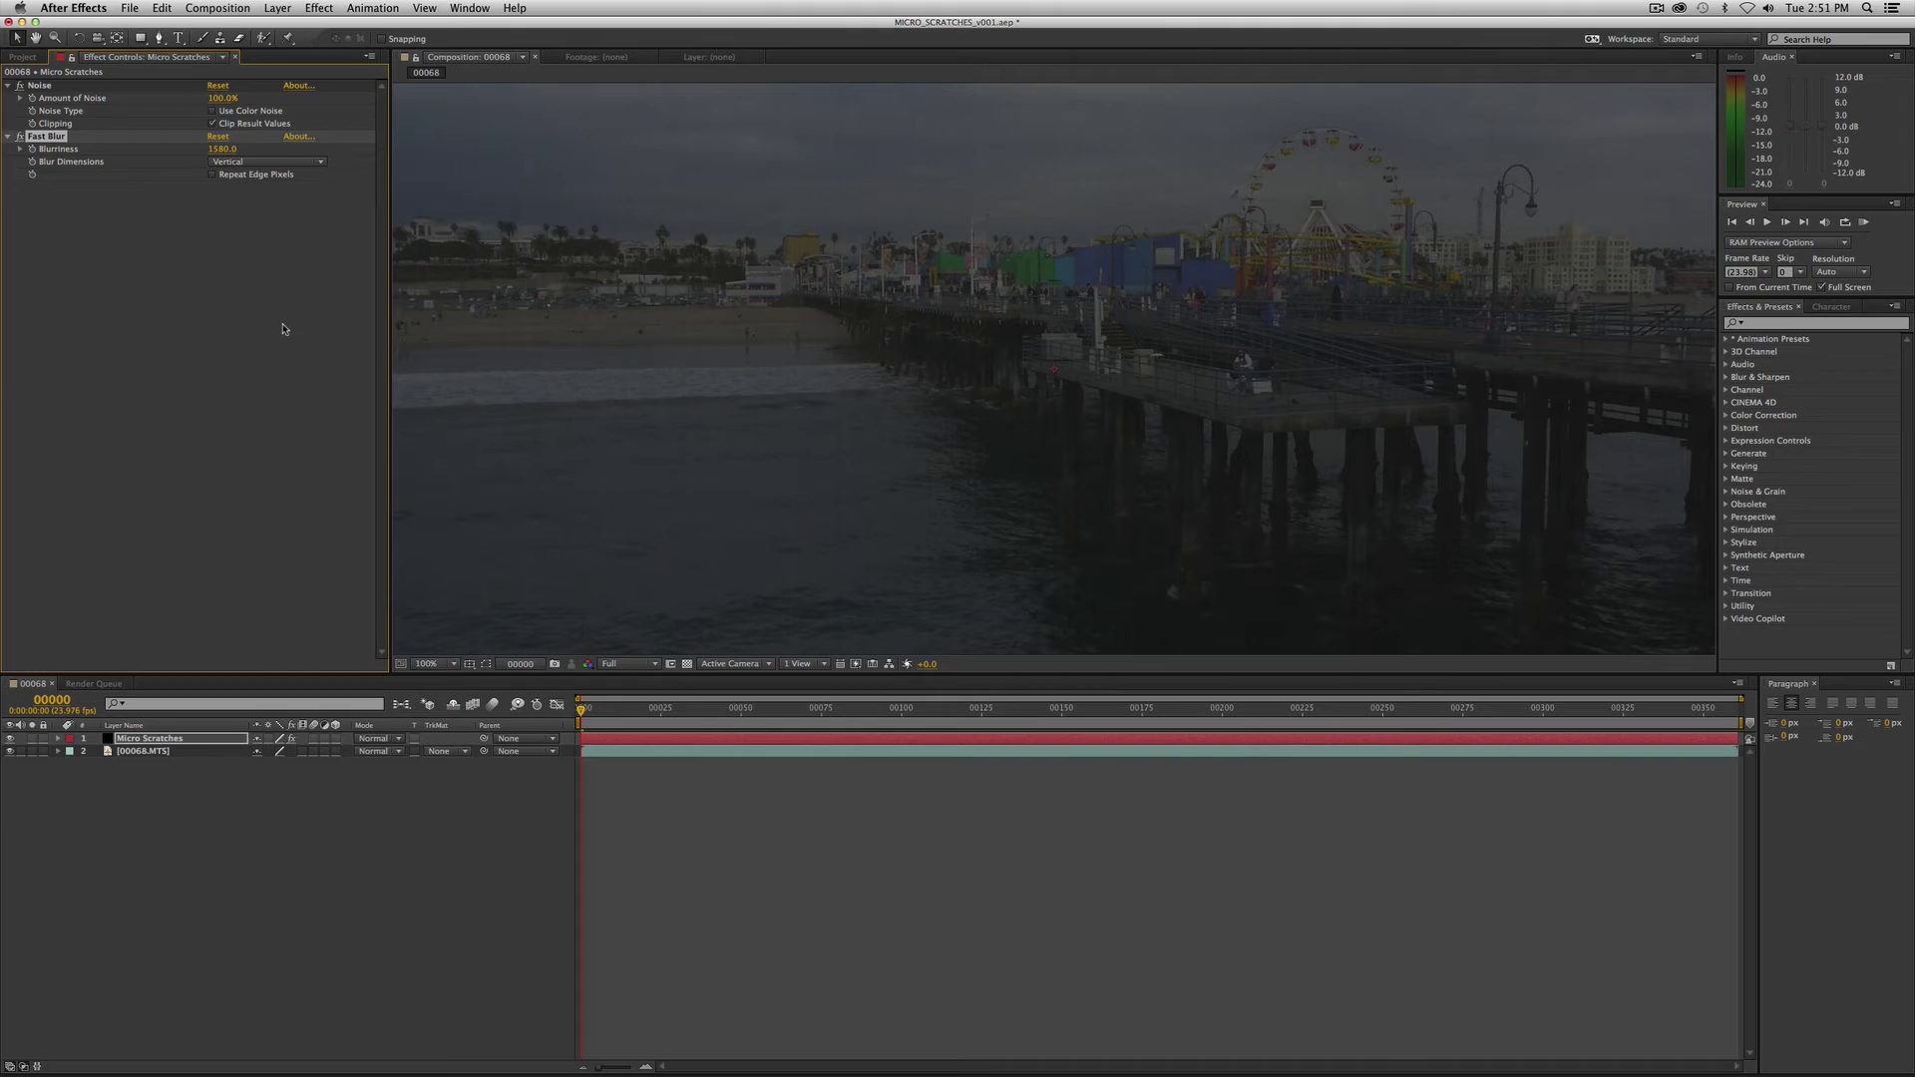
- Add a Levels effect from Color Correction to the noise solid
right_click(253, 270)
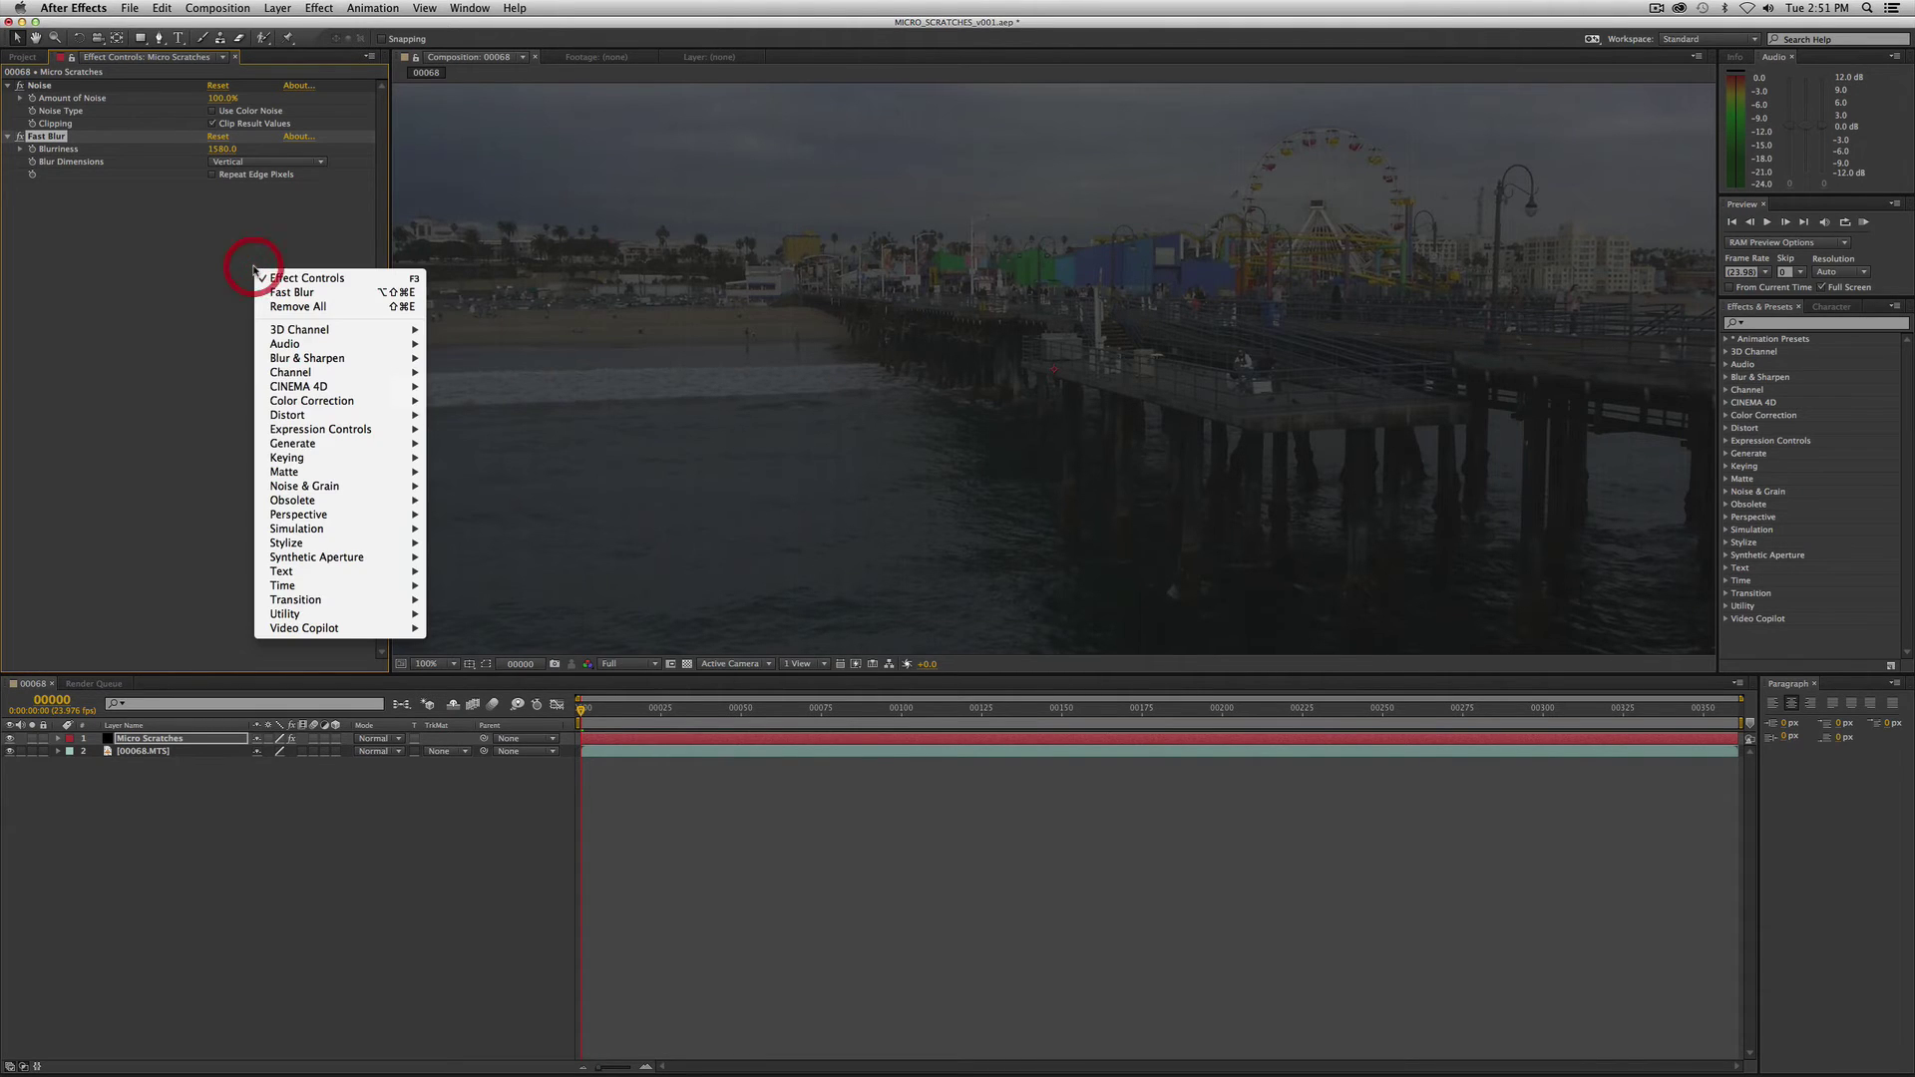
mouse_move(329, 406)
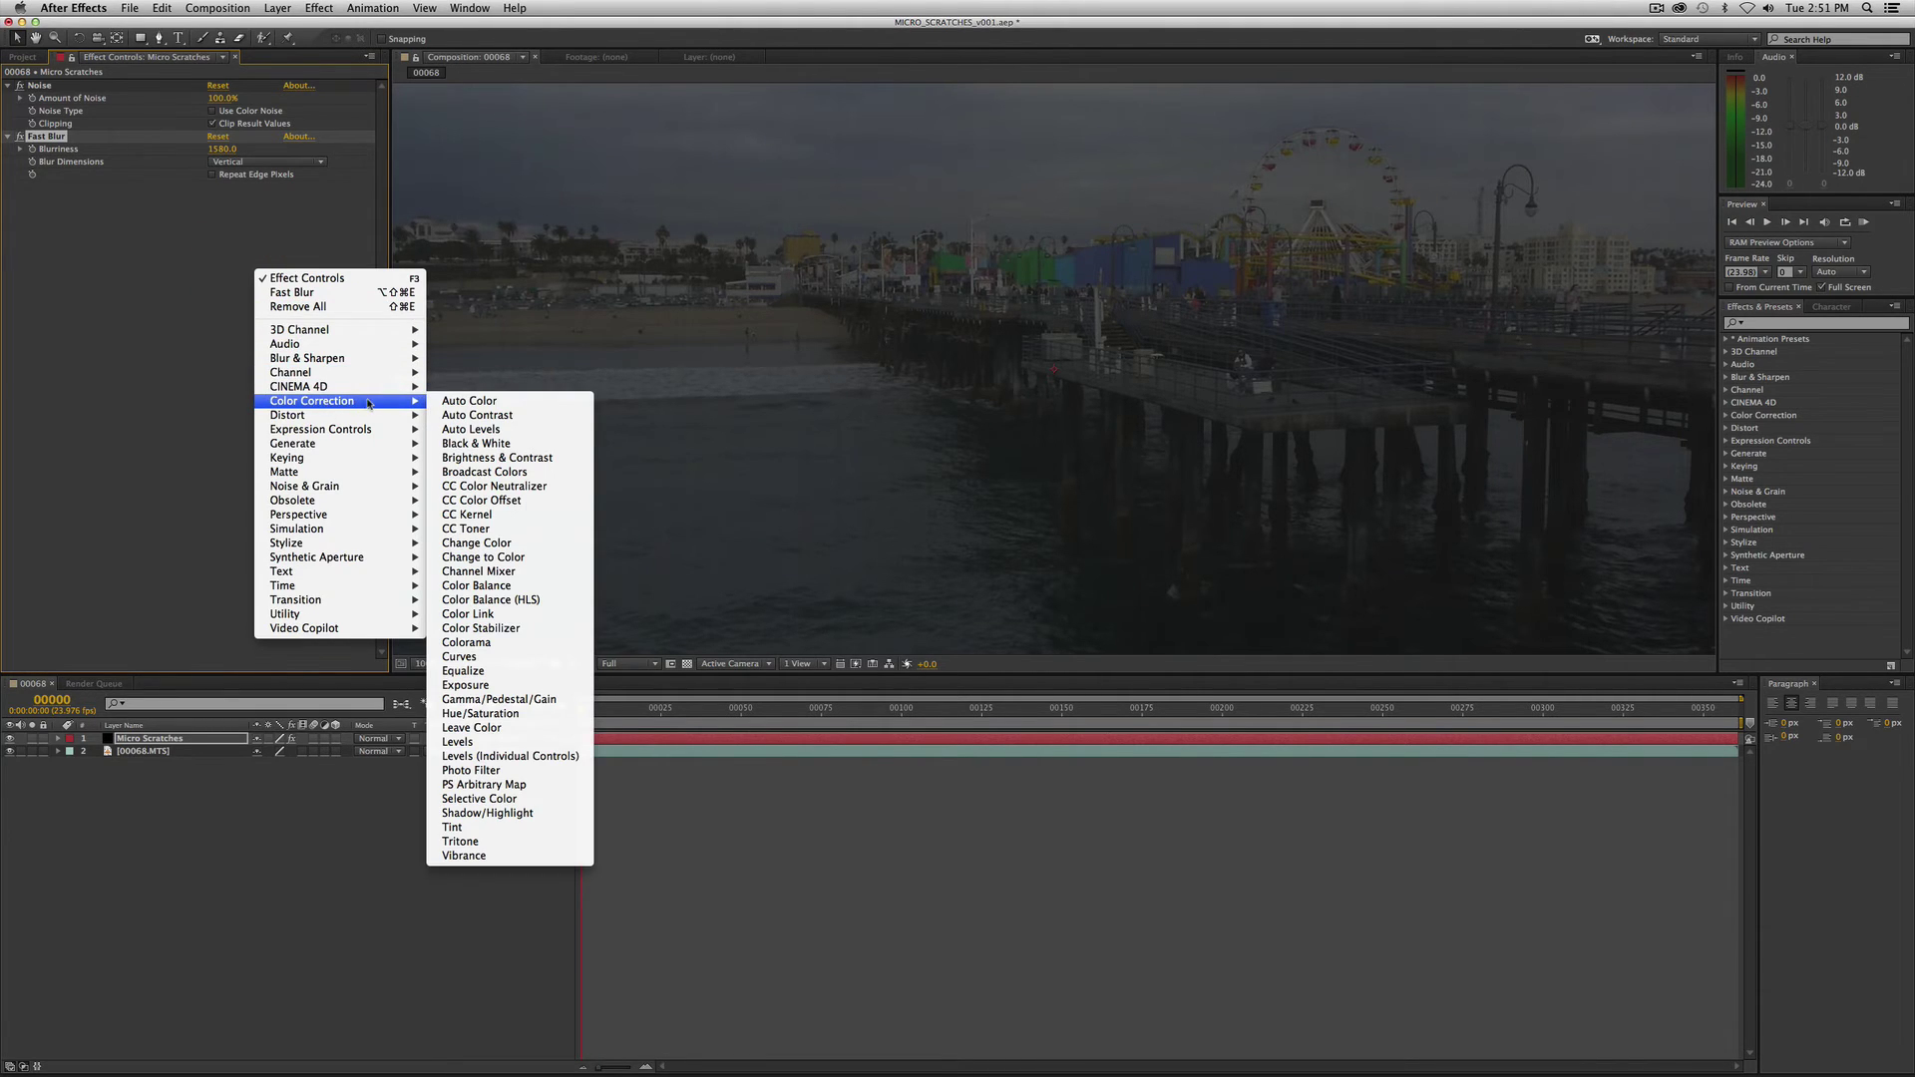
click(490, 738)
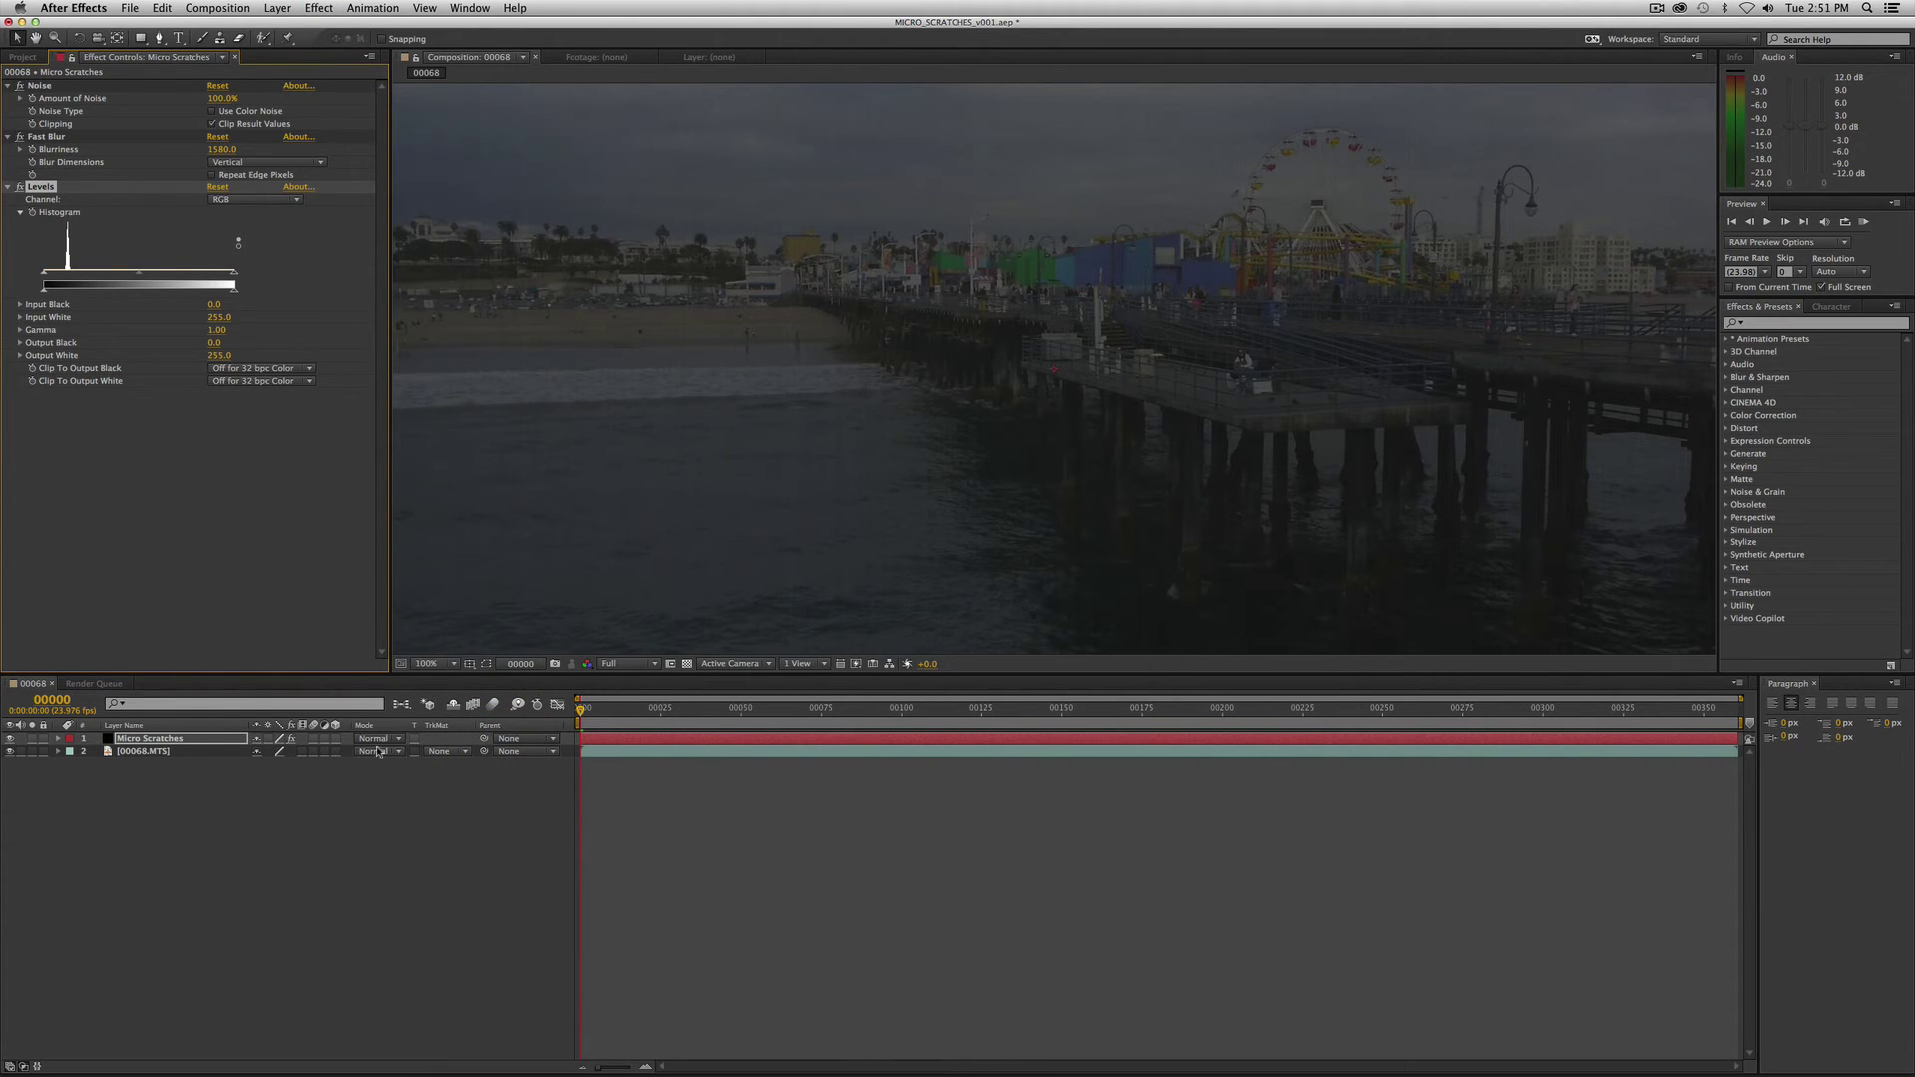
- Set the Micro Scratches layer's blend mode to Add
click(170, 741)
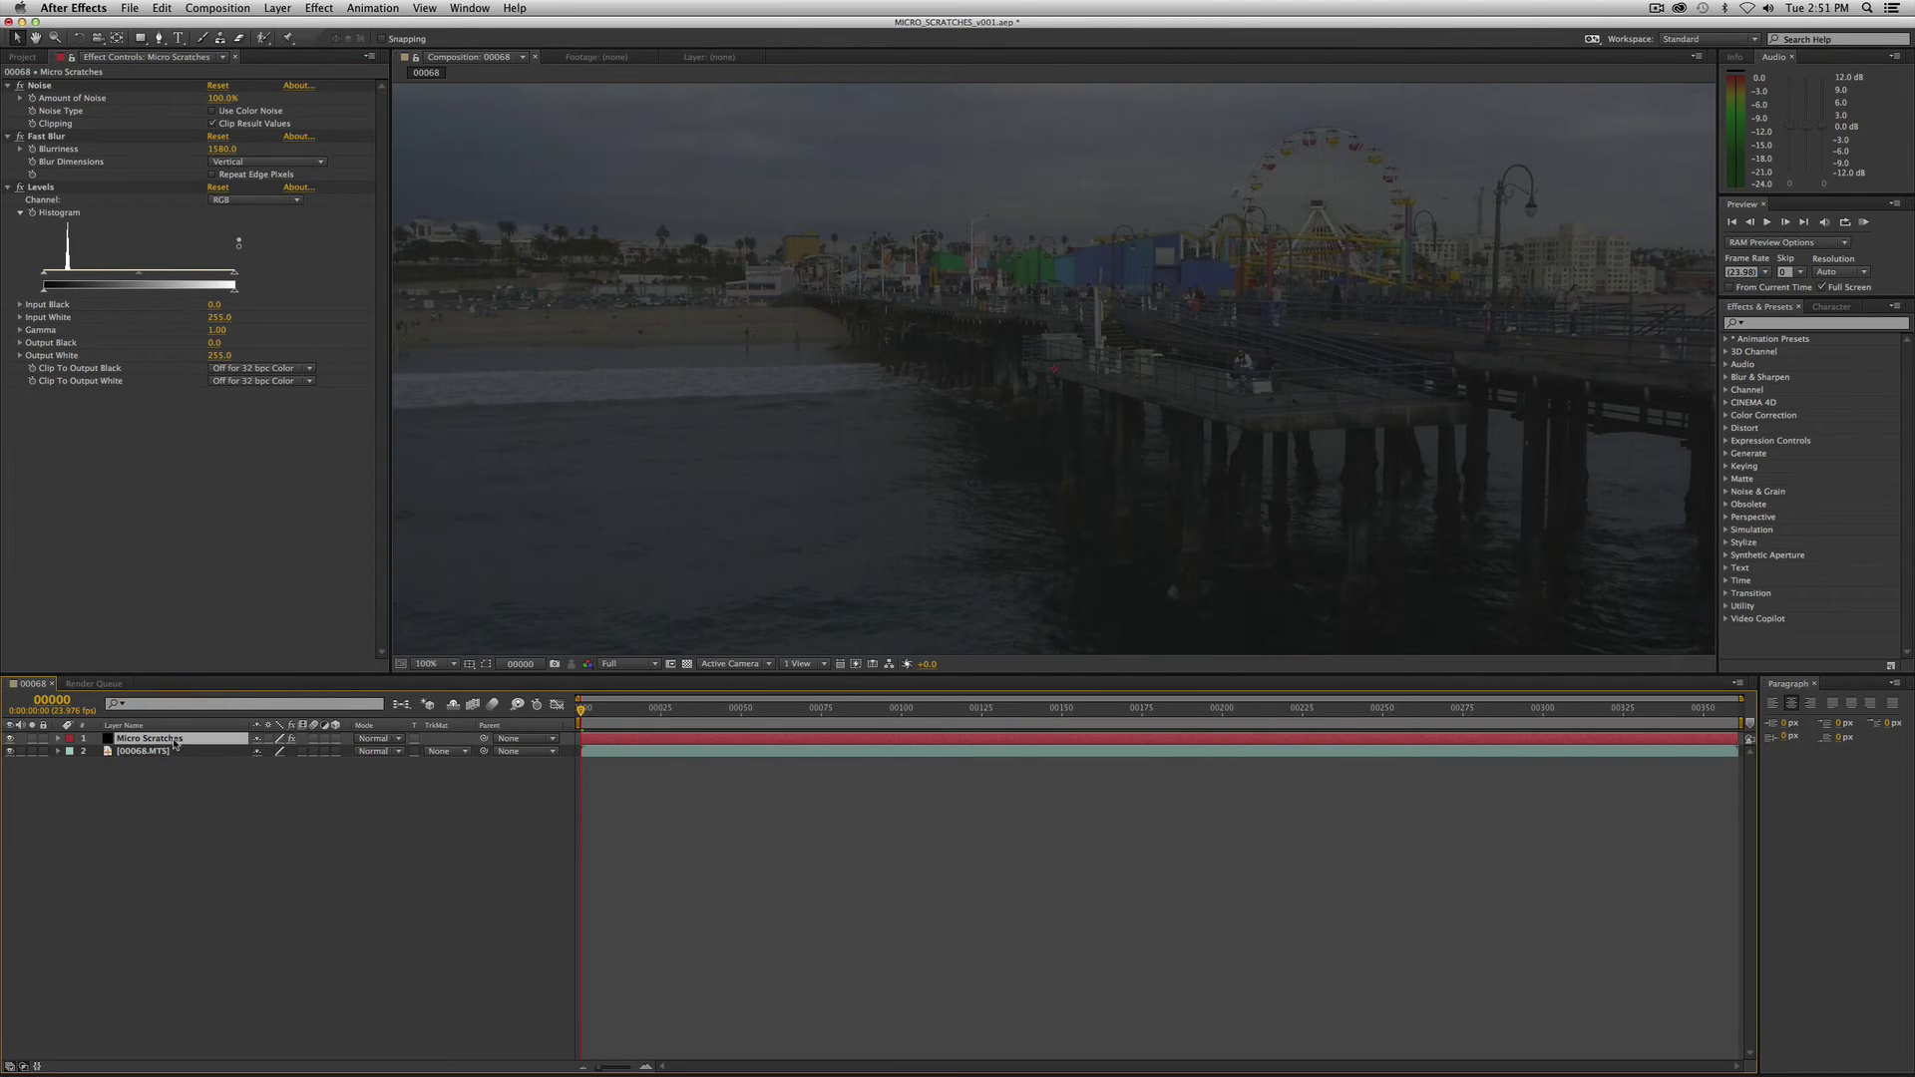
click(382, 743)
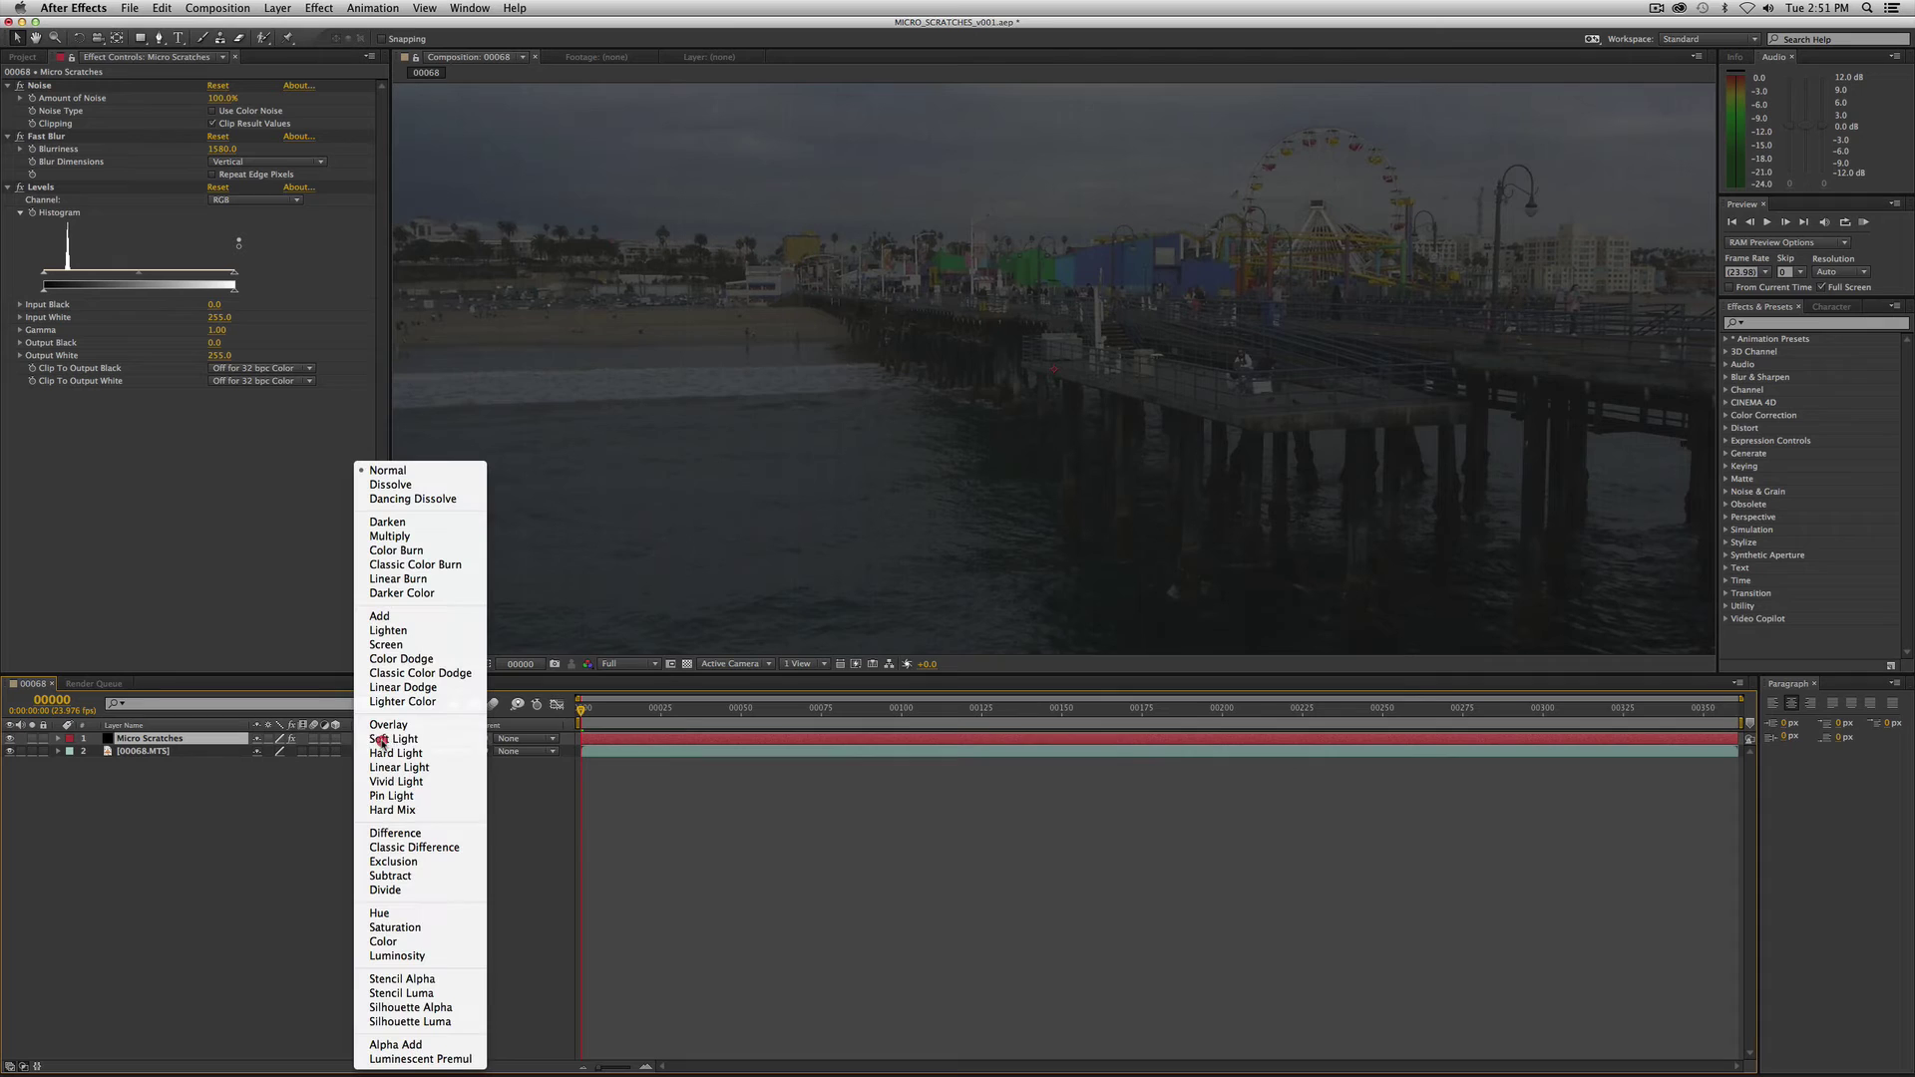
click(399, 616)
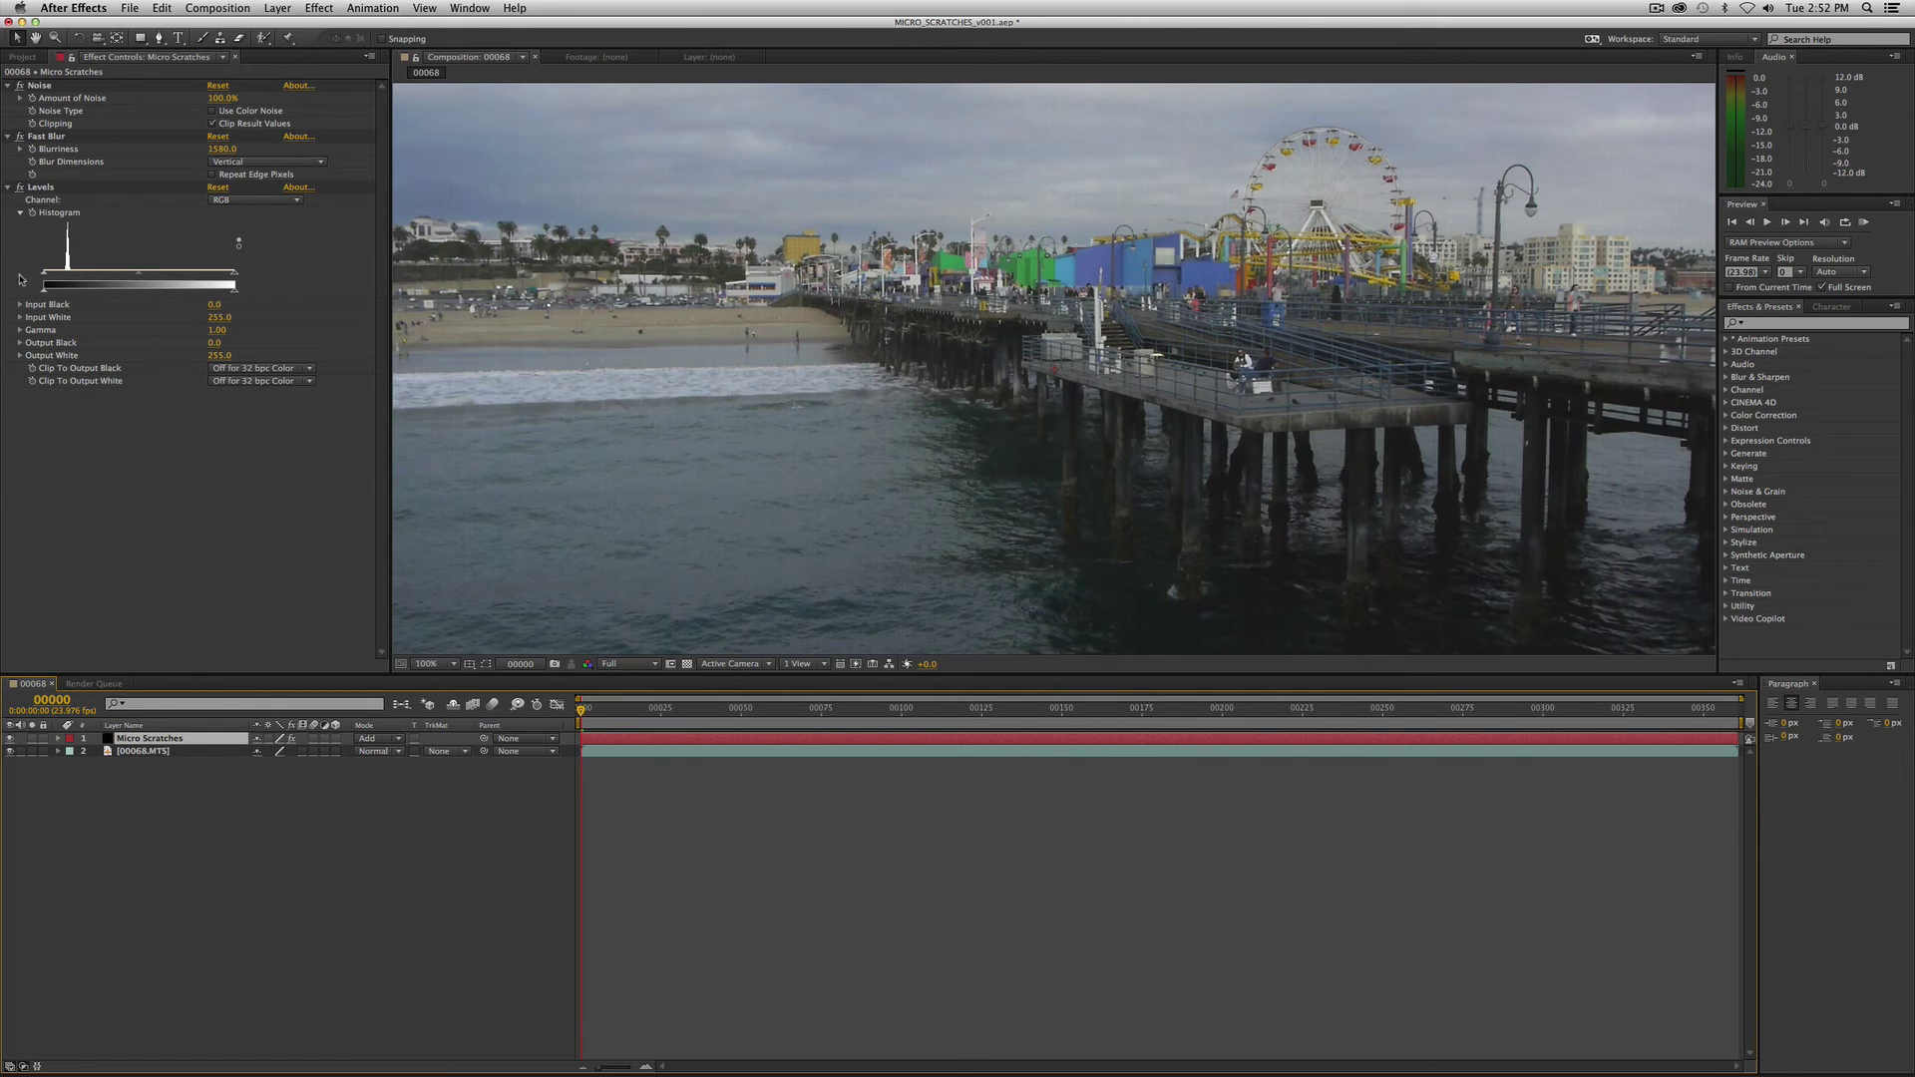
- Drag the Levels input black to 26 and input white to 142
drag(44, 278, 62, 277)
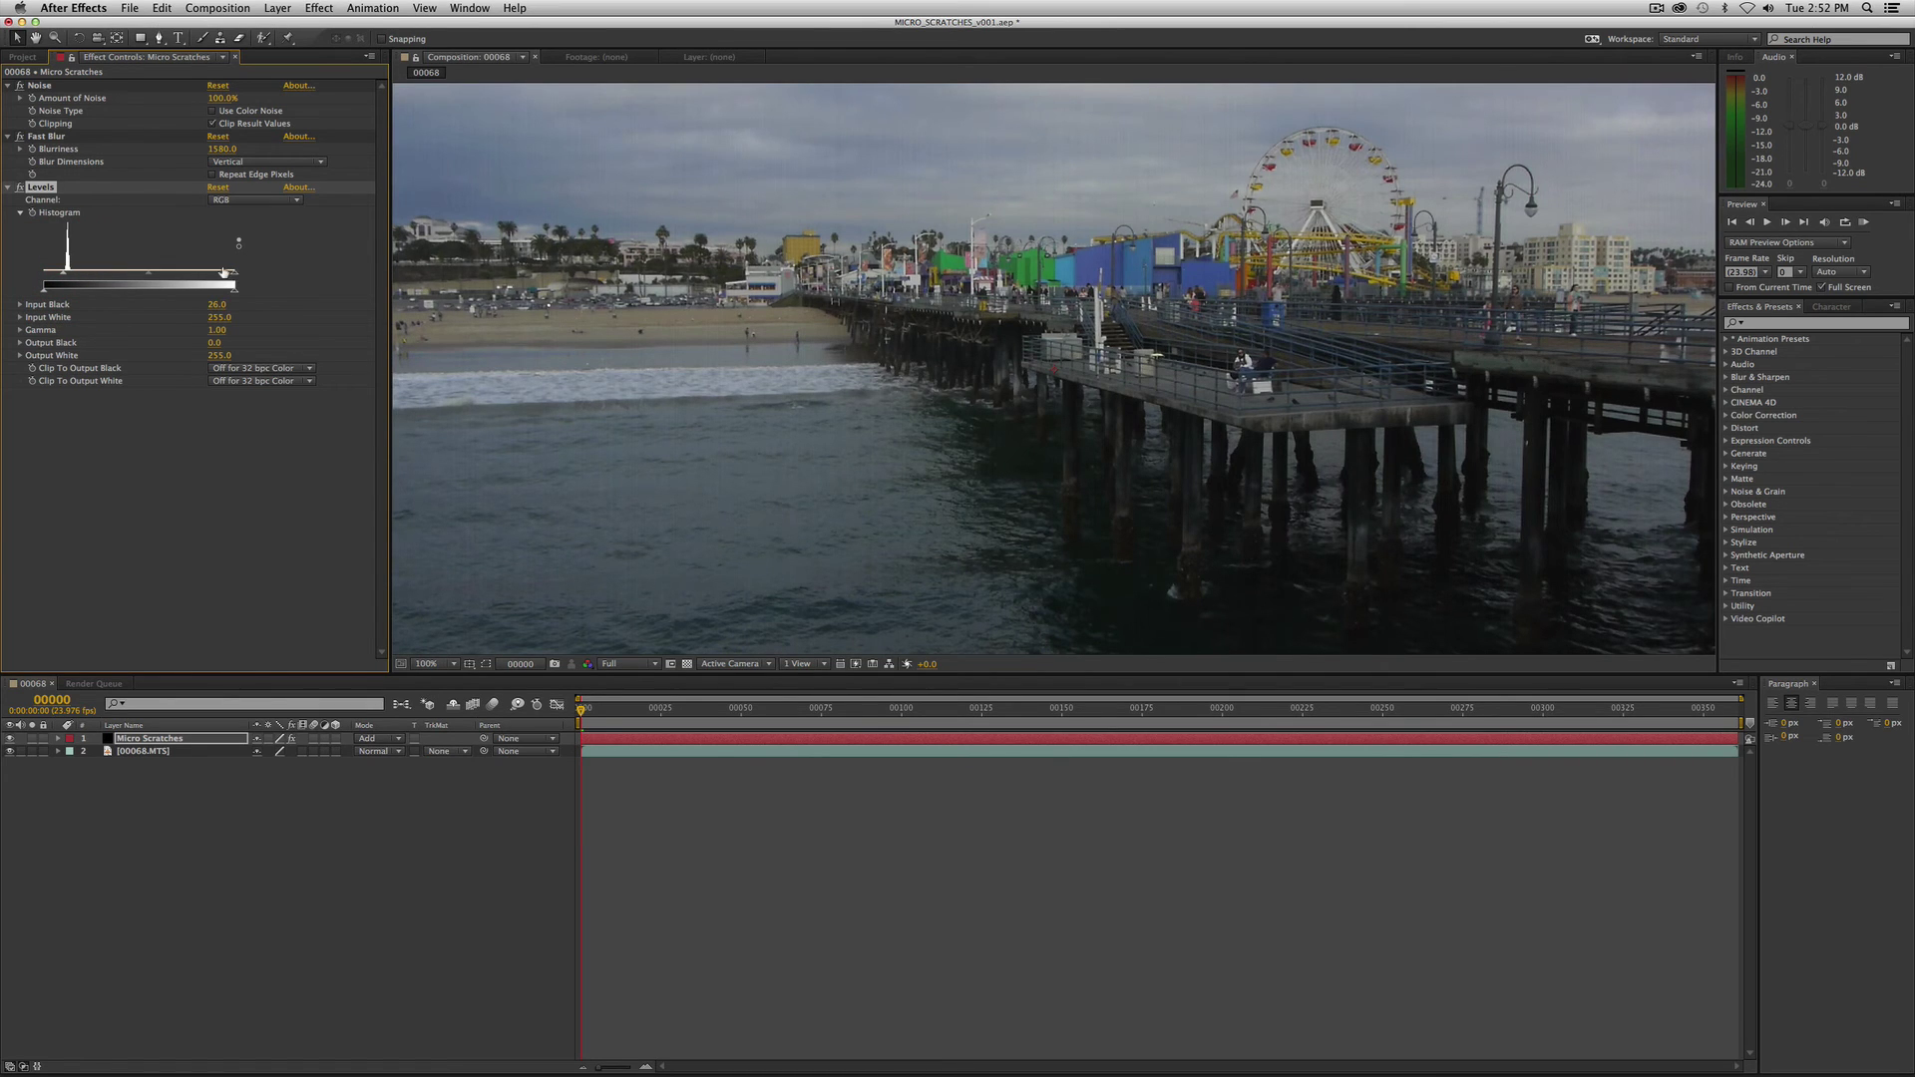
drag(236, 276, 152, 270)
click(150, 271)
- Start a full-screen preview of the scratched pier composite with keypad 0
key(KP_0)
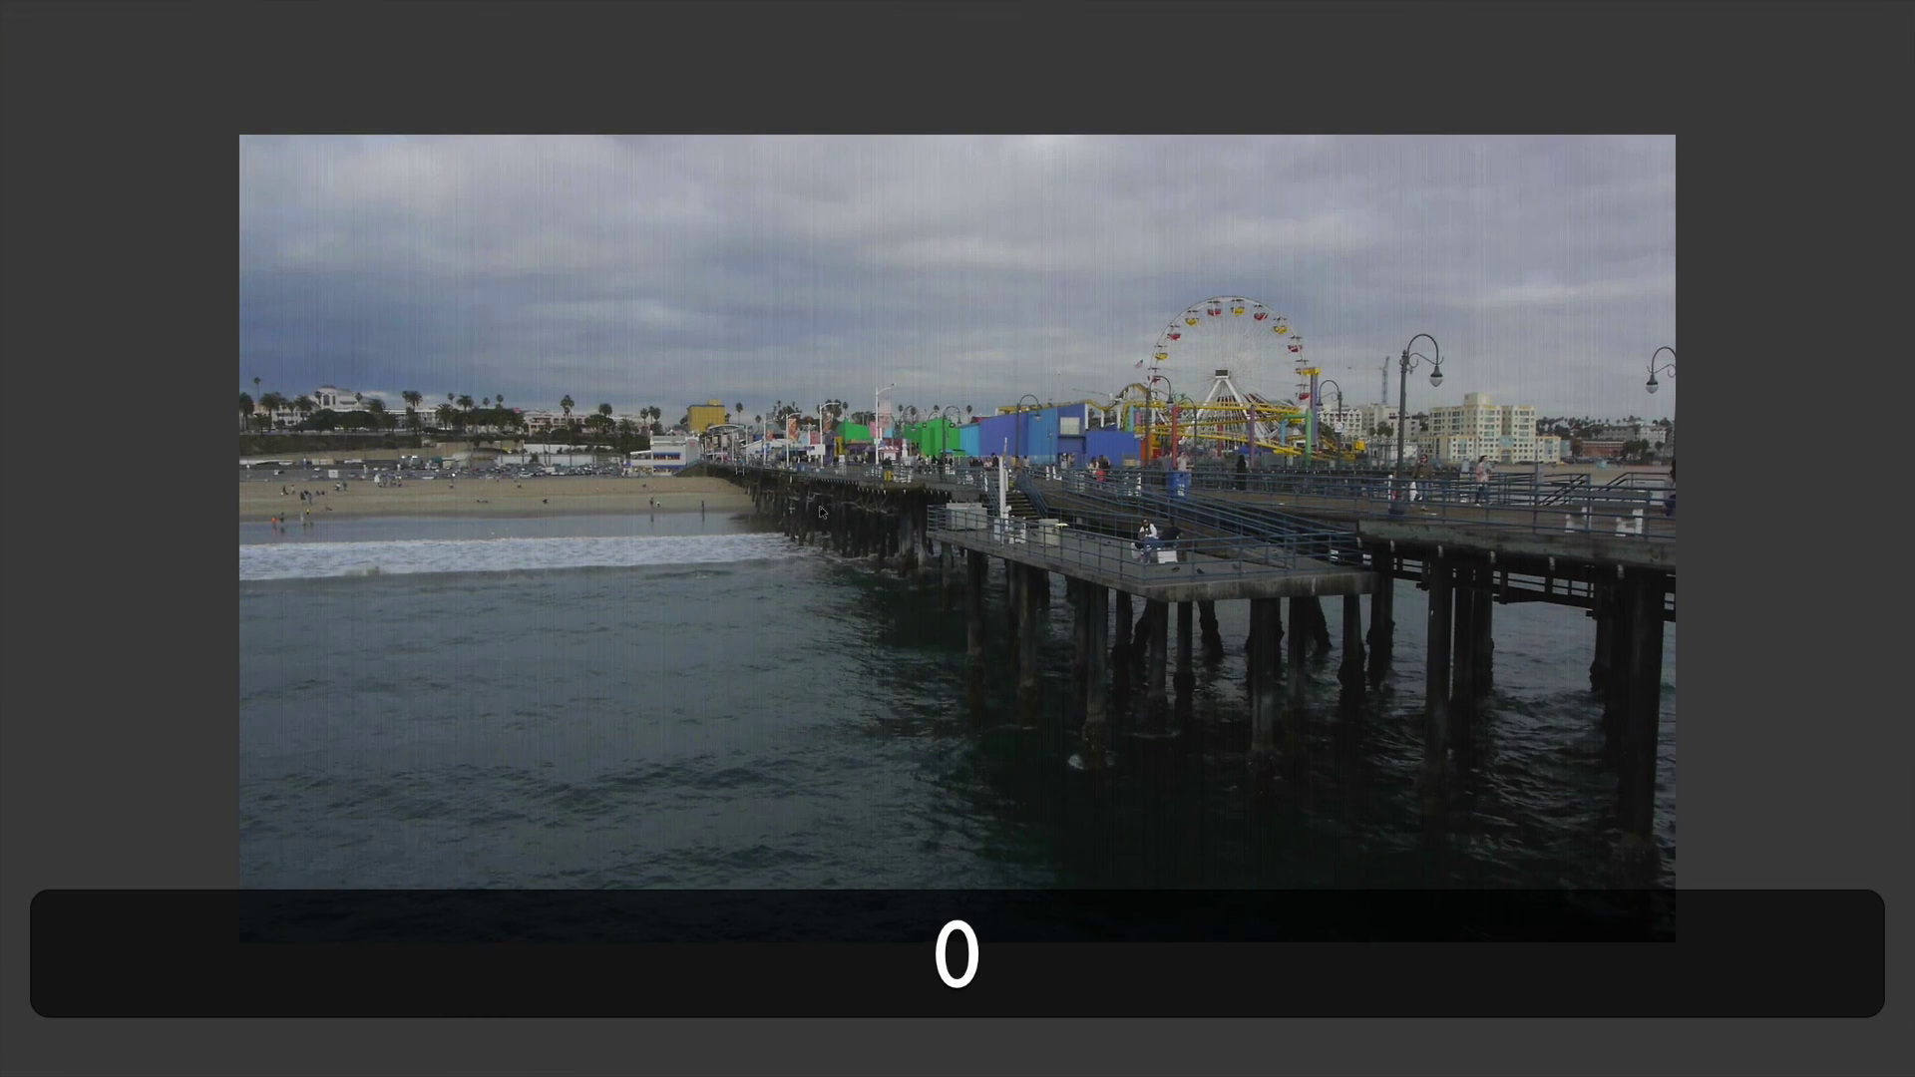